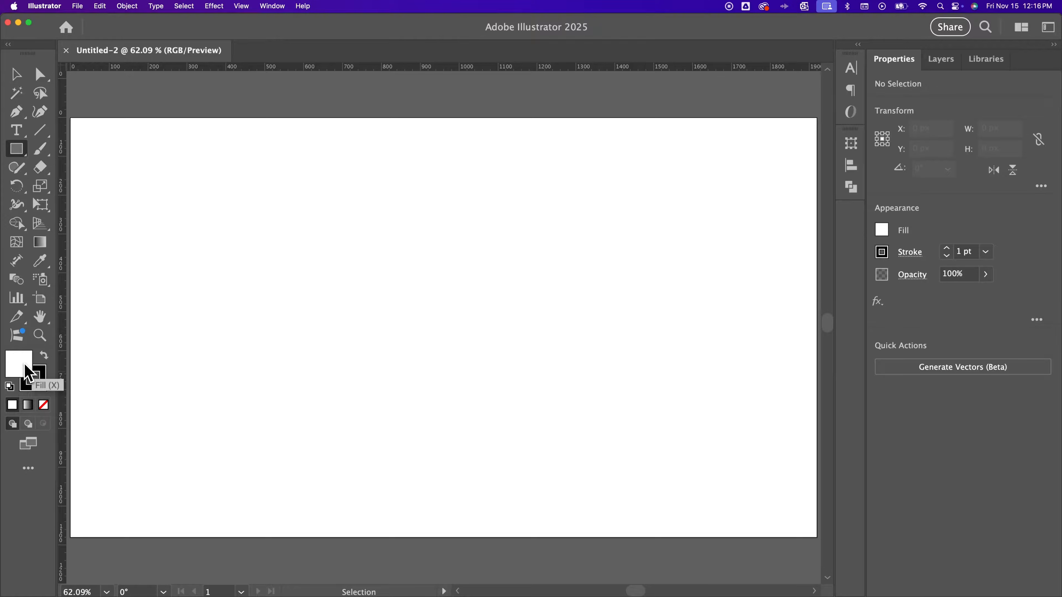
Set the fill colour to pinkish red ef2551
double_click(19, 363)
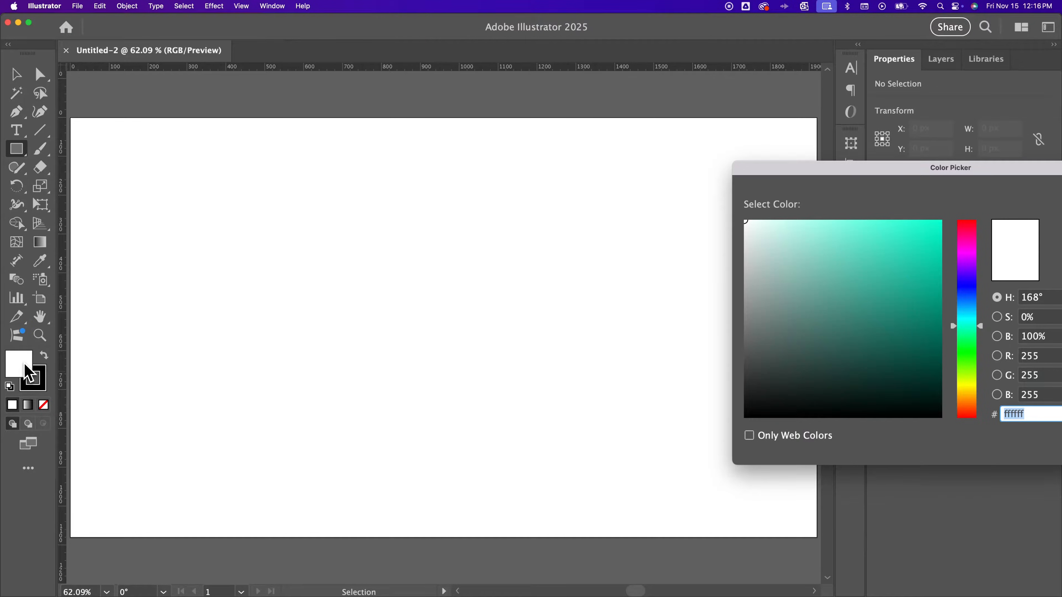
click(970, 240)
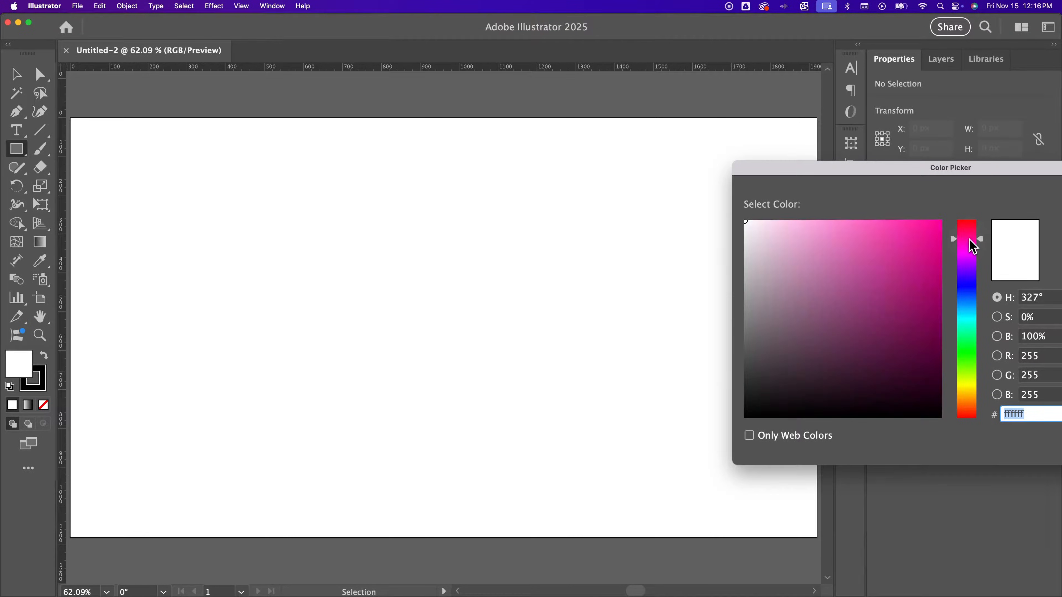
drag(973, 246, 968, 229)
click(911, 232)
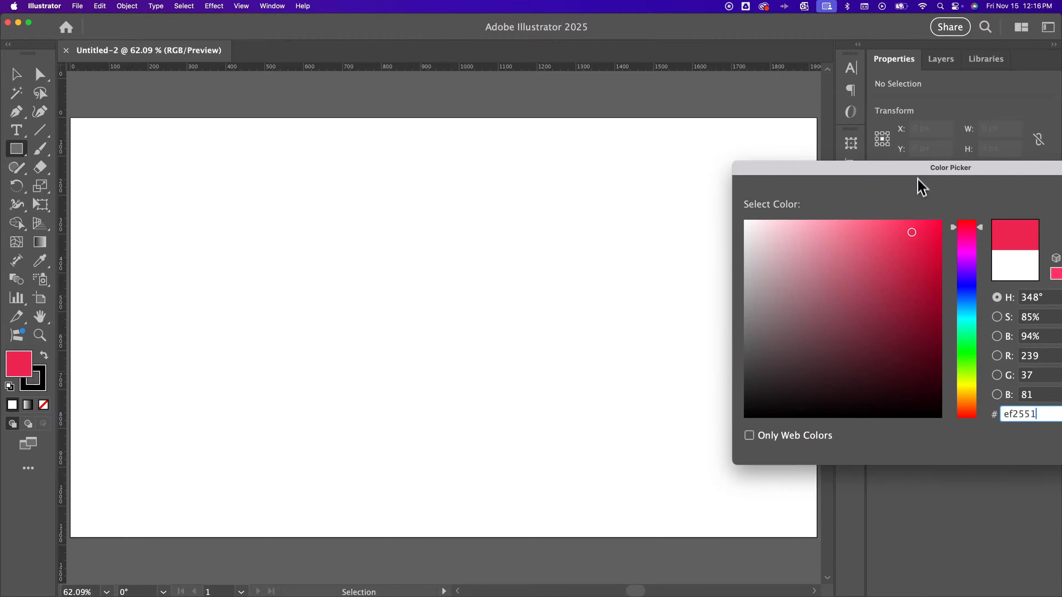
drag(918, 180, 680, 185)
click(870, 246)
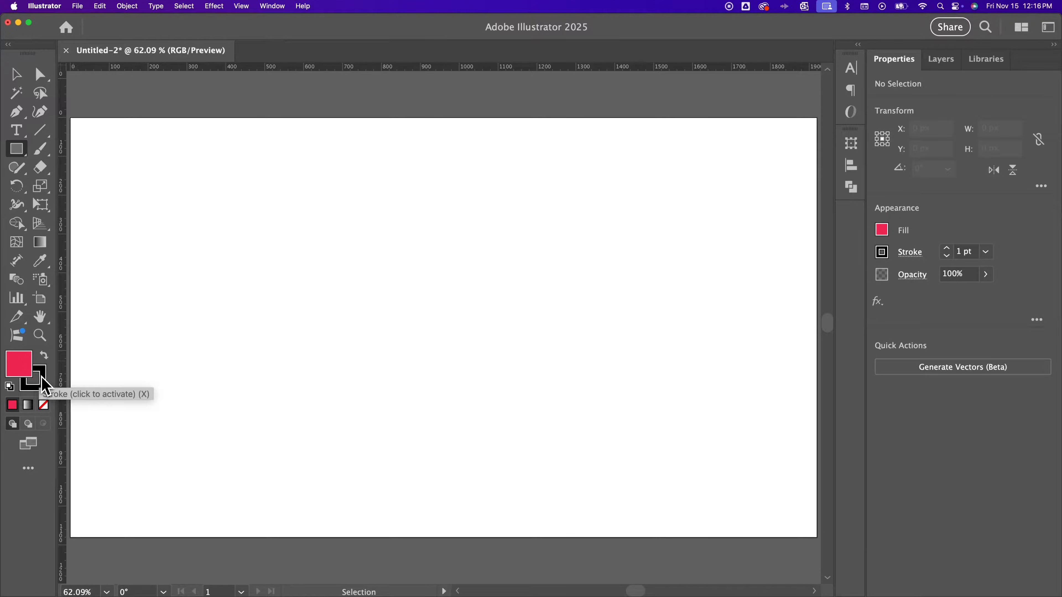
Draw a rectangle about 608 by 241 px on the artboard and shift it slightly down and to the right
click(20, 152)
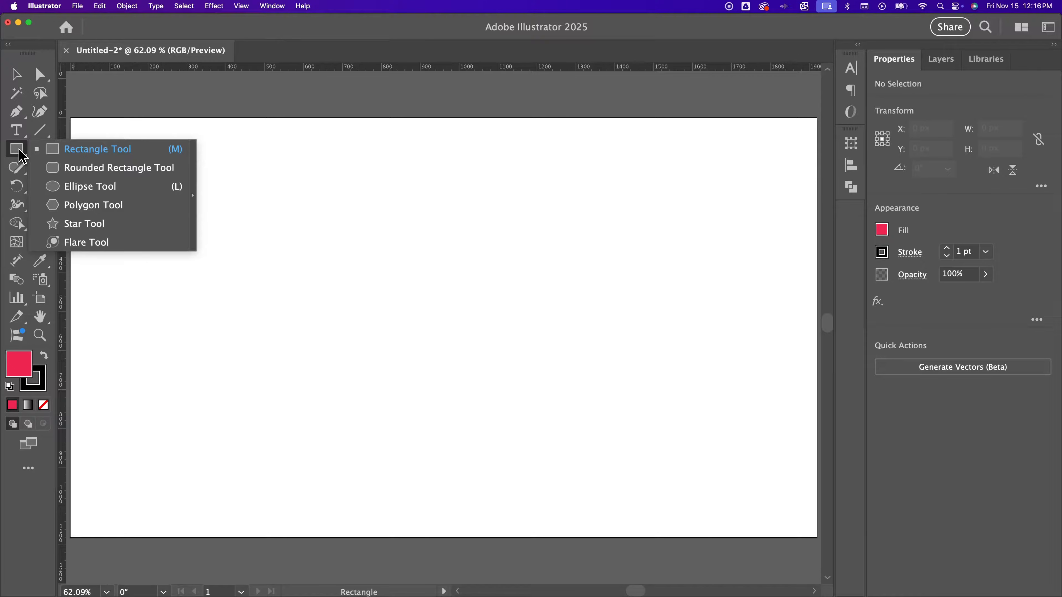
click(97, 155)
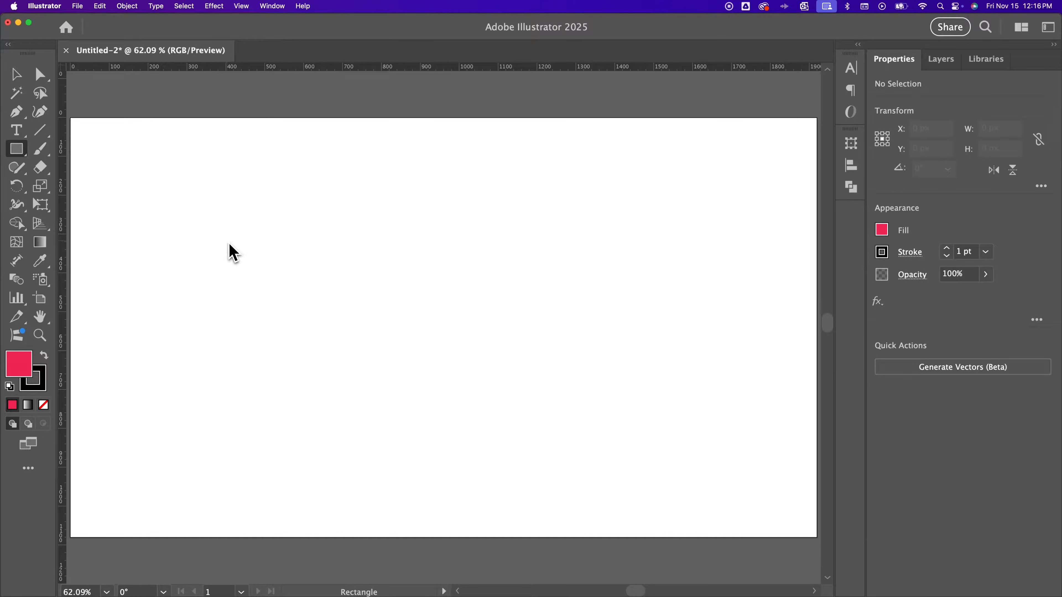
drag(223, 237, 459, 331)
click(16, 75)
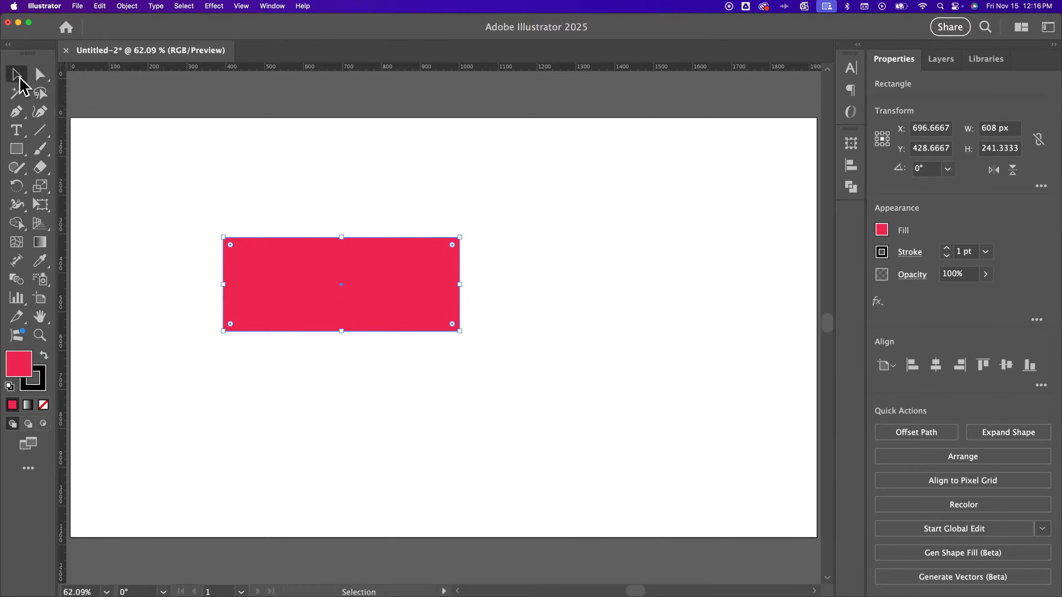
click(266, 203)
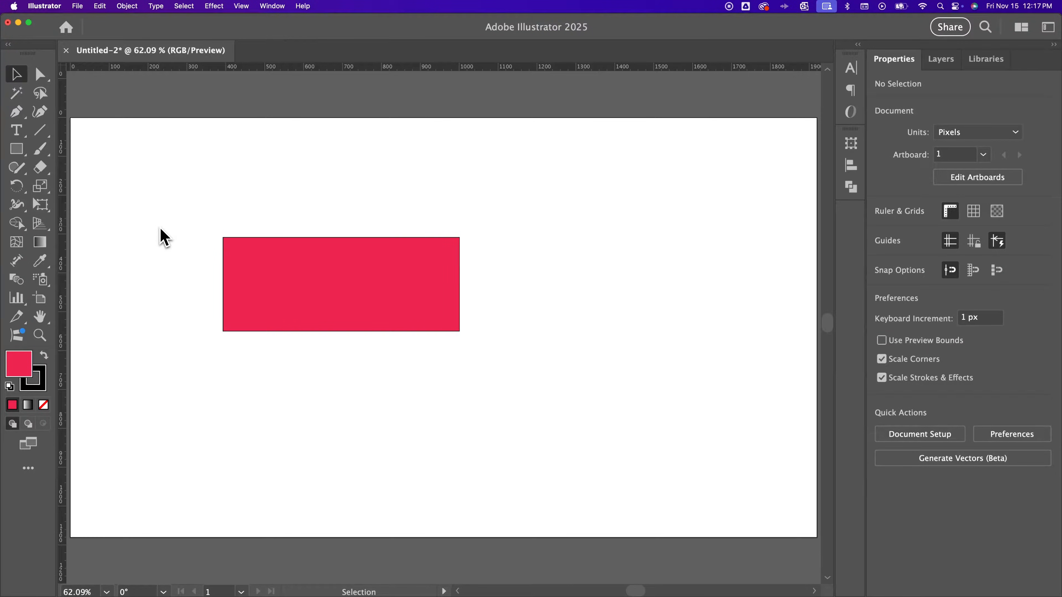
mouse_move(308, 283)
mouse_down()
mouse_move(303, 297)
mouse_move(317, 303)
mouse_up()
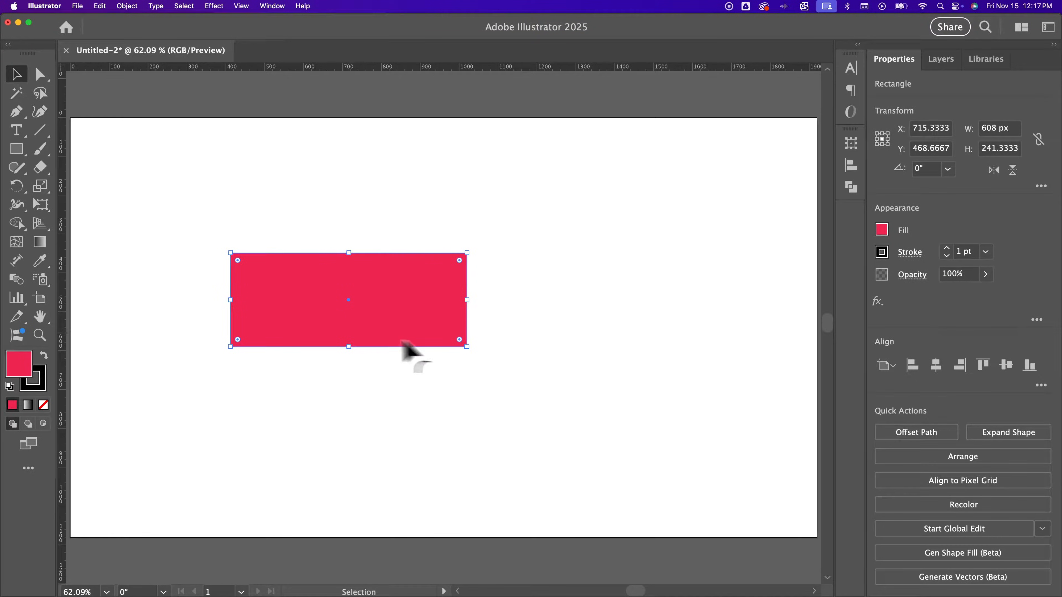
click(373, 246)
click(246, 270)
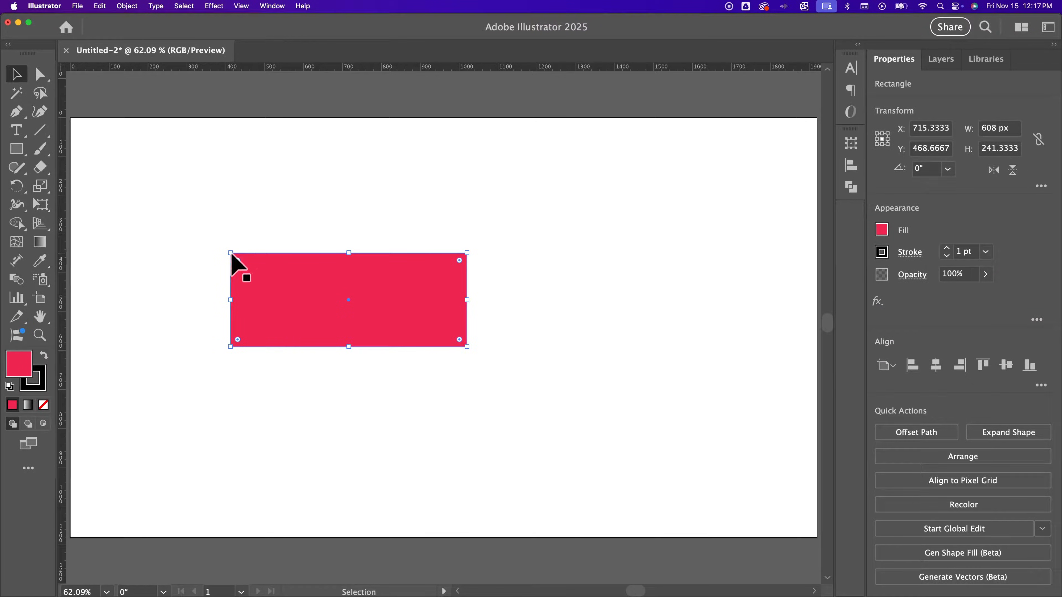
click(18, 124)
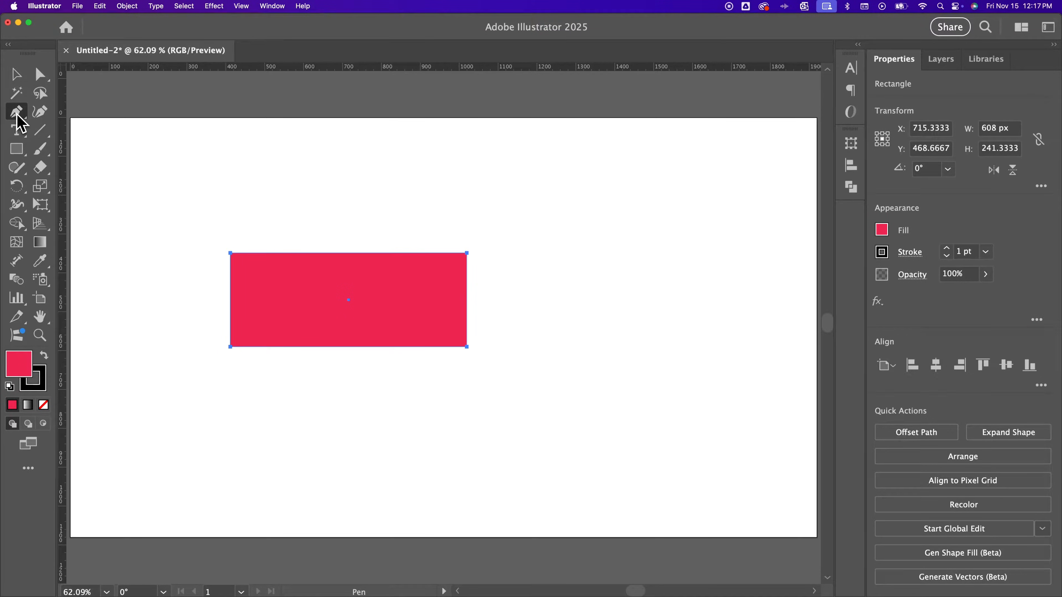
click(230, 253)
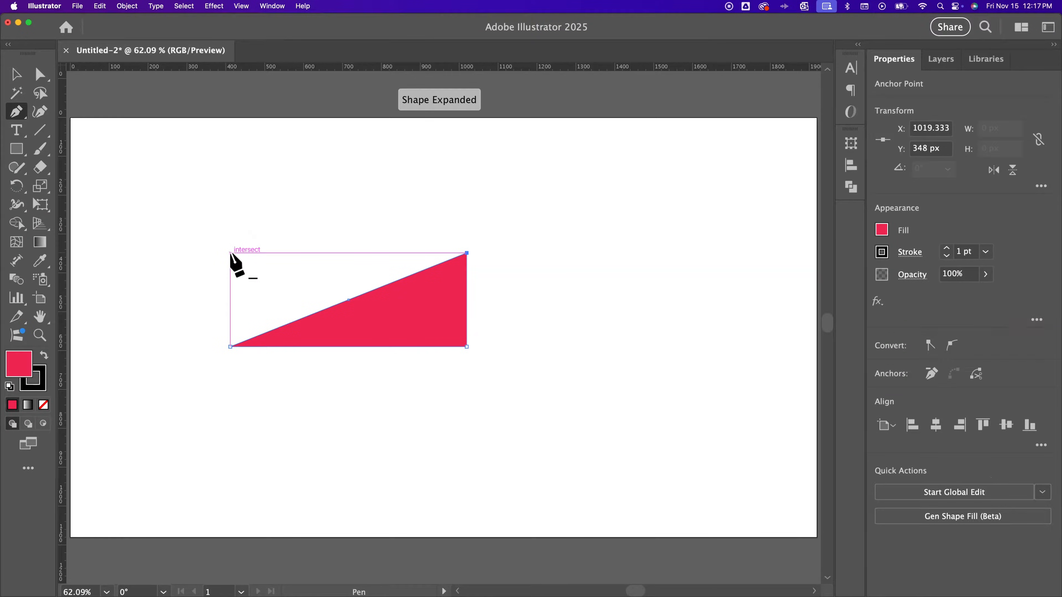
key(ctrl+z)
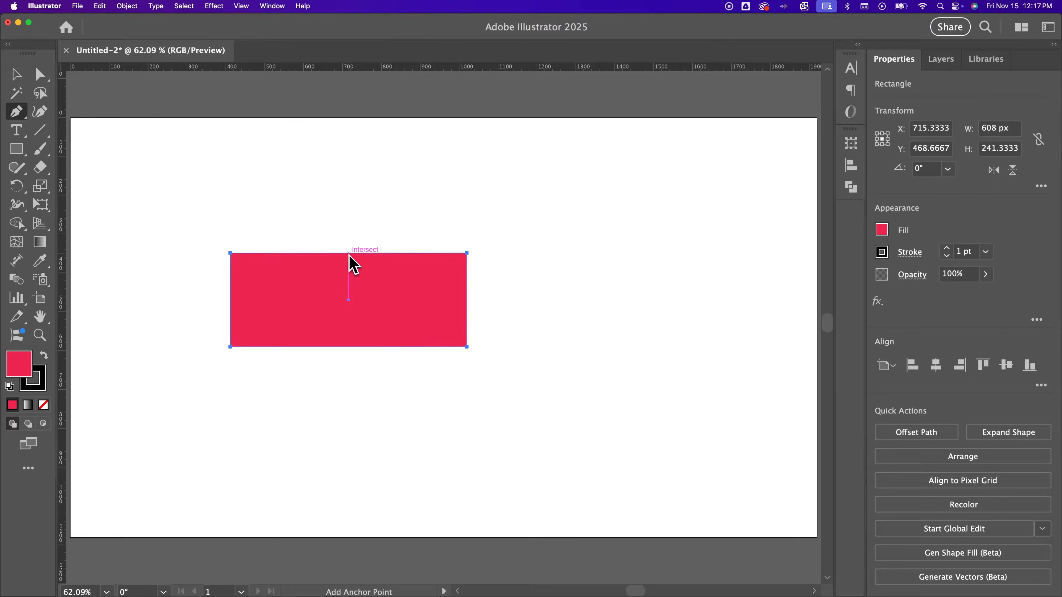
Add anchor points at the midpoints of the rectangle's top and bottom edges with the Pen tool
key(super+equal)
key(super+equal)
key(super+equal)
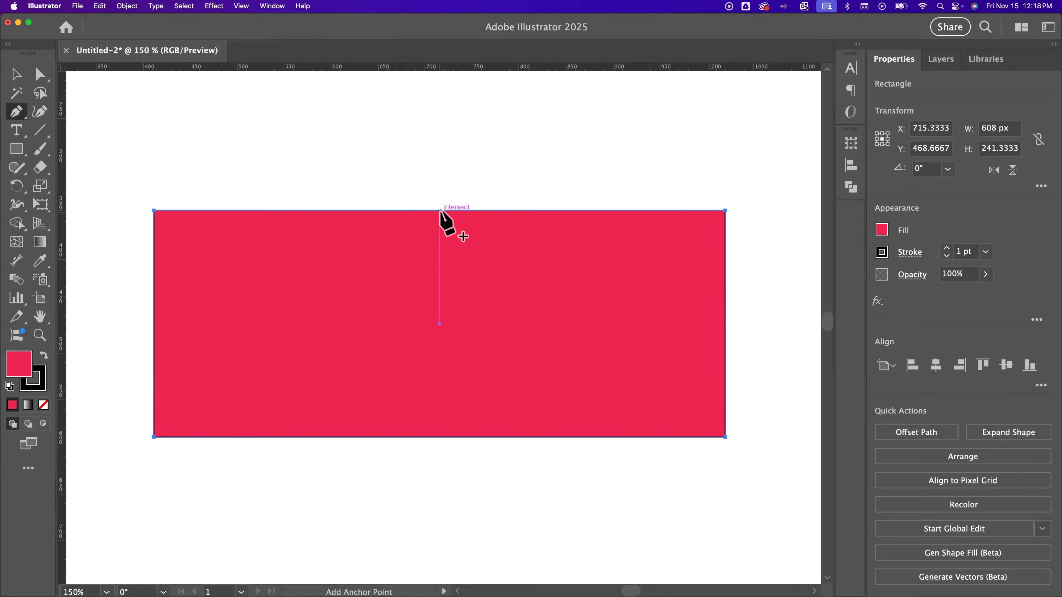
click(439, 210)
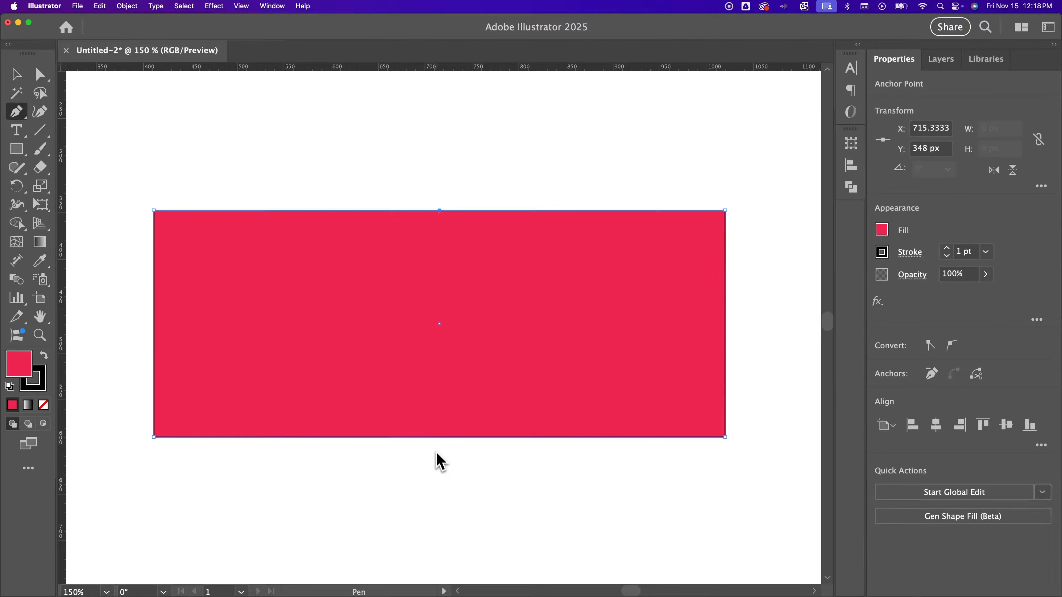
click(439, 437)
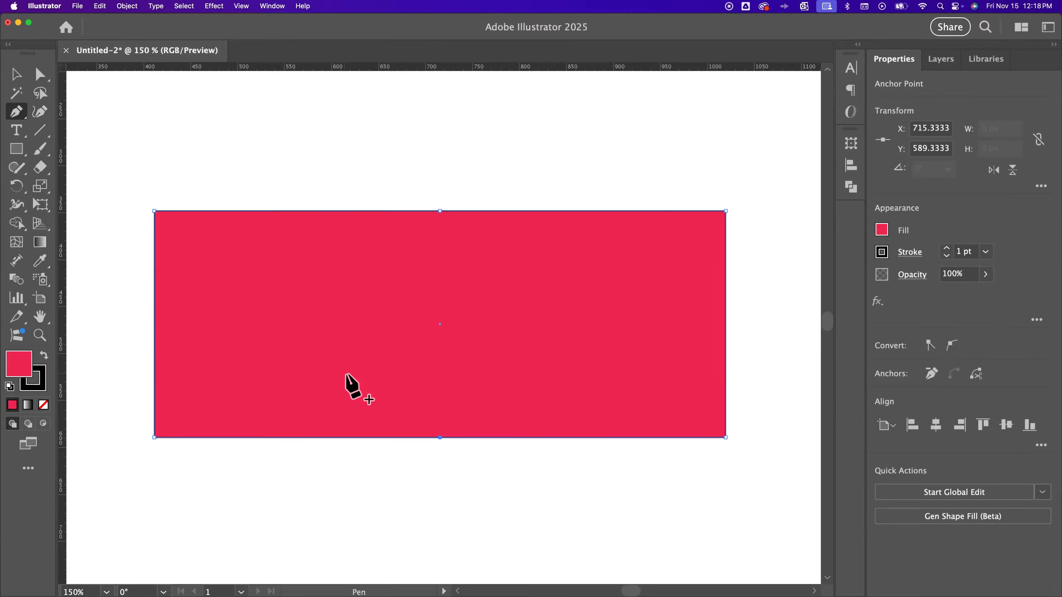
Cut the rectangle in half at its top and bottom midpoint anchors with the Scissors tool
click(40, 168)
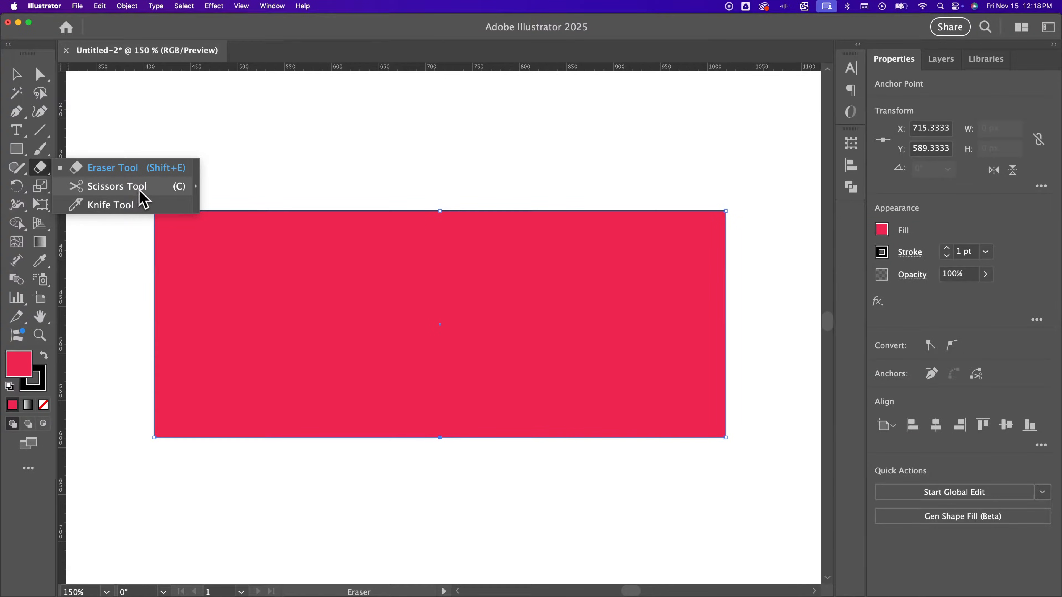
click(121, 186)
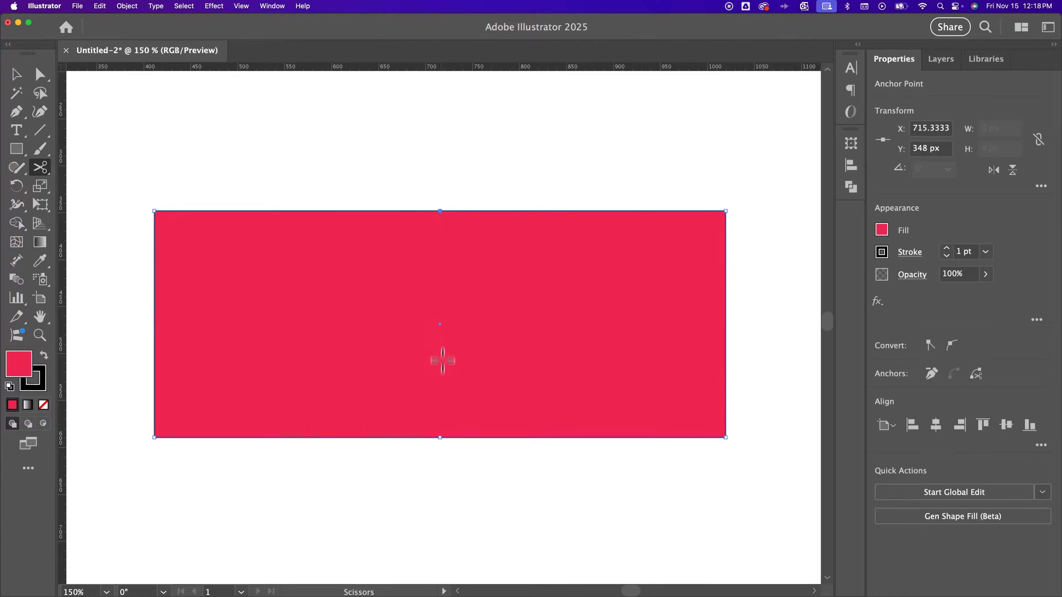
click(440, 438)
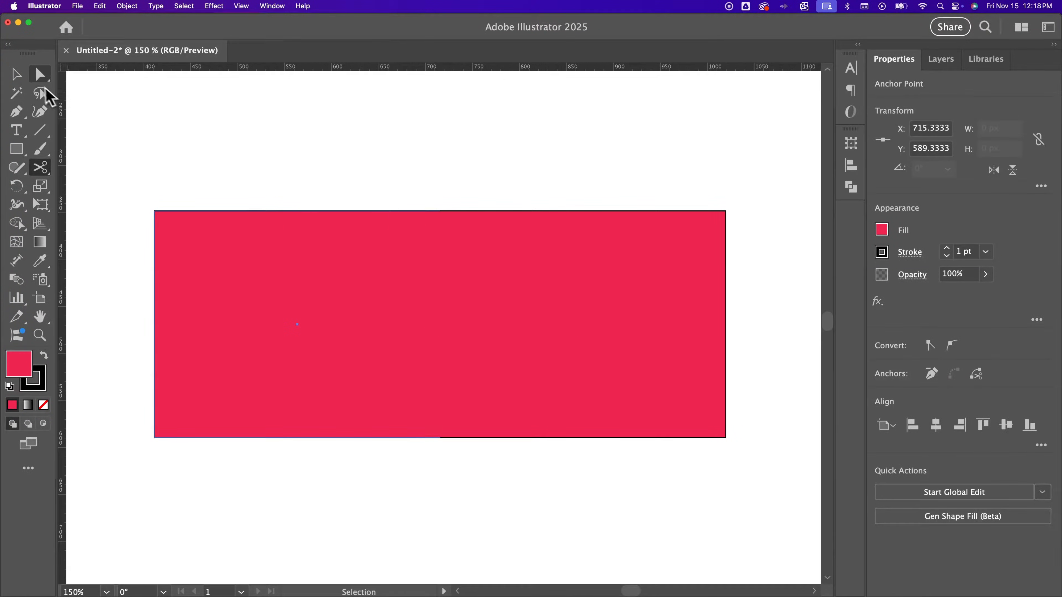
Separate the two rectangle halves by moving the left half leftward and the right half slightly rightward, level with each other
click(18, 77)
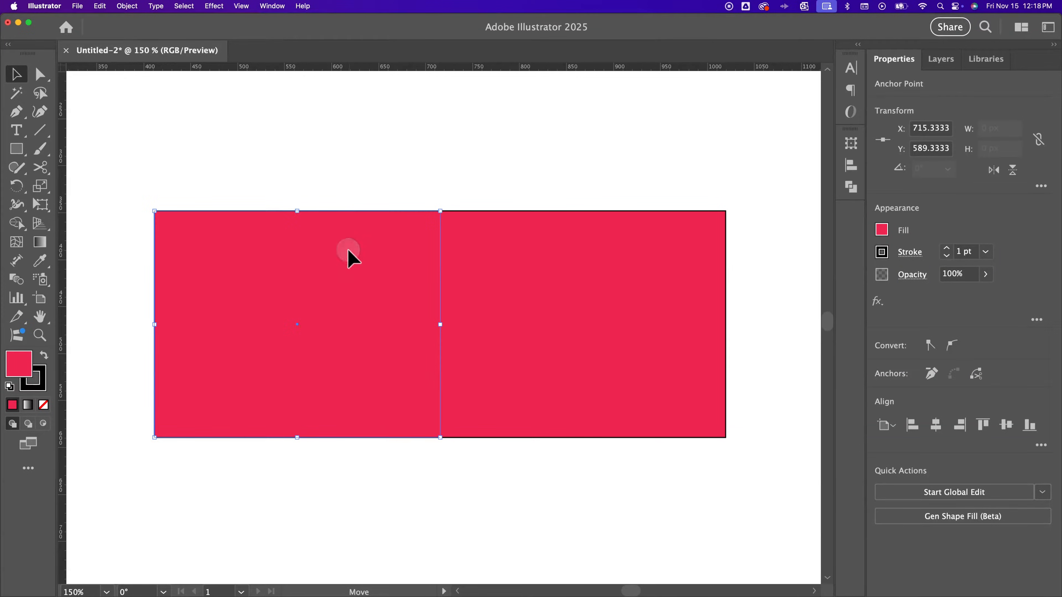
drag(347, 250, 307, 248)
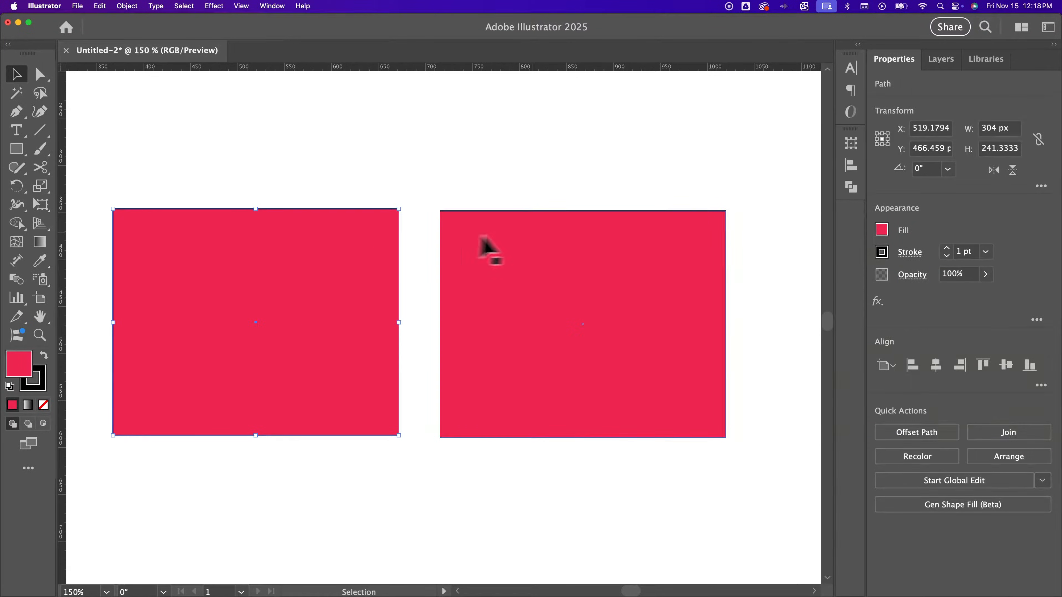
mouse_move(505, 242)
mouse_down()
mouse_move(526, 237)
mouse_move(512, 230)
mouse_up()
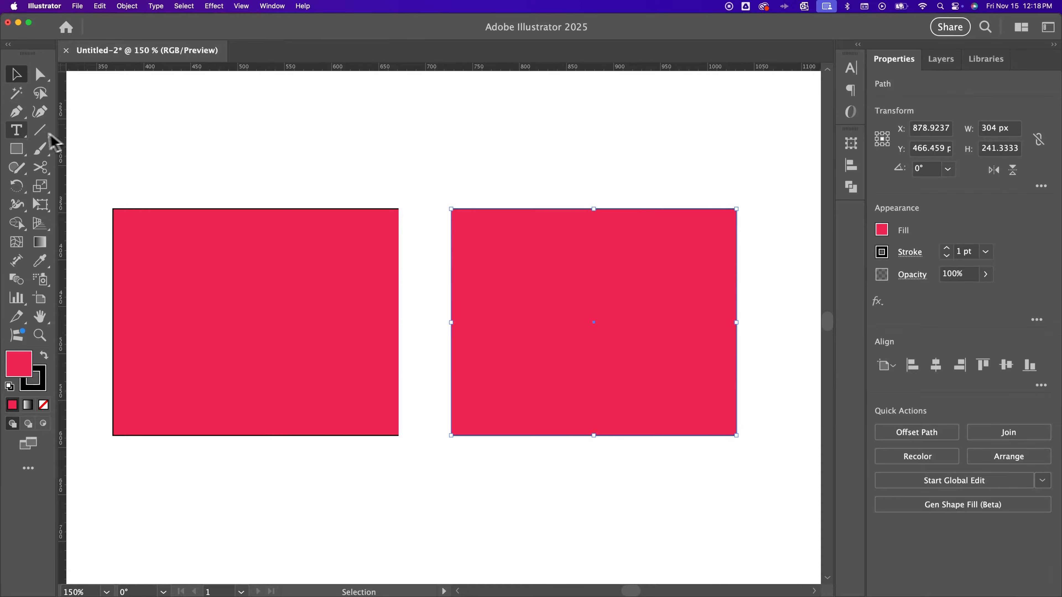
Cut the right half with the Scissors tool at offset spots on its top and bottom edges for a slanted split
click(42, 169)
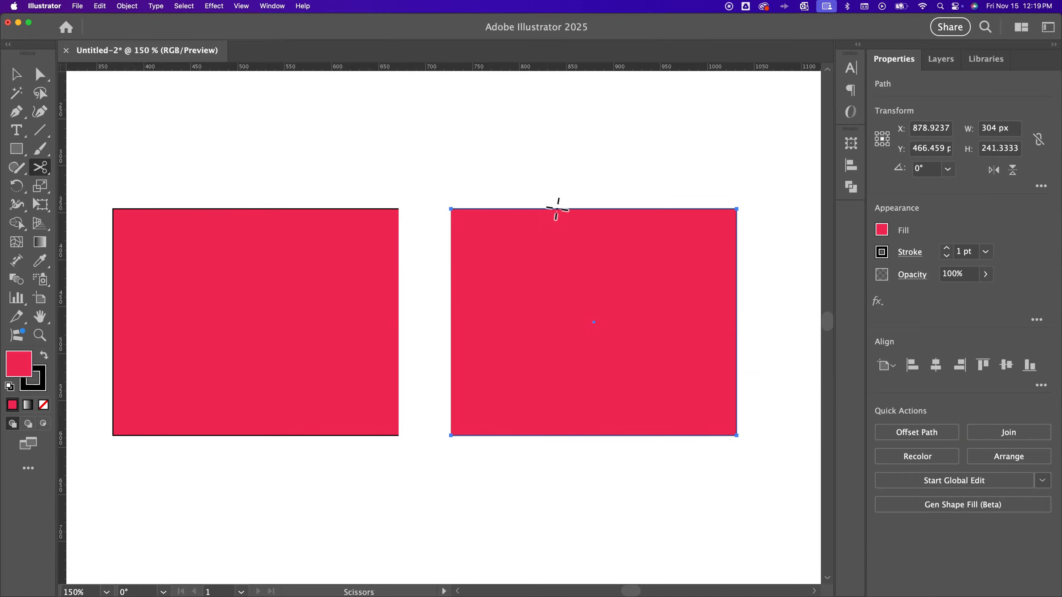
click(531, 209)
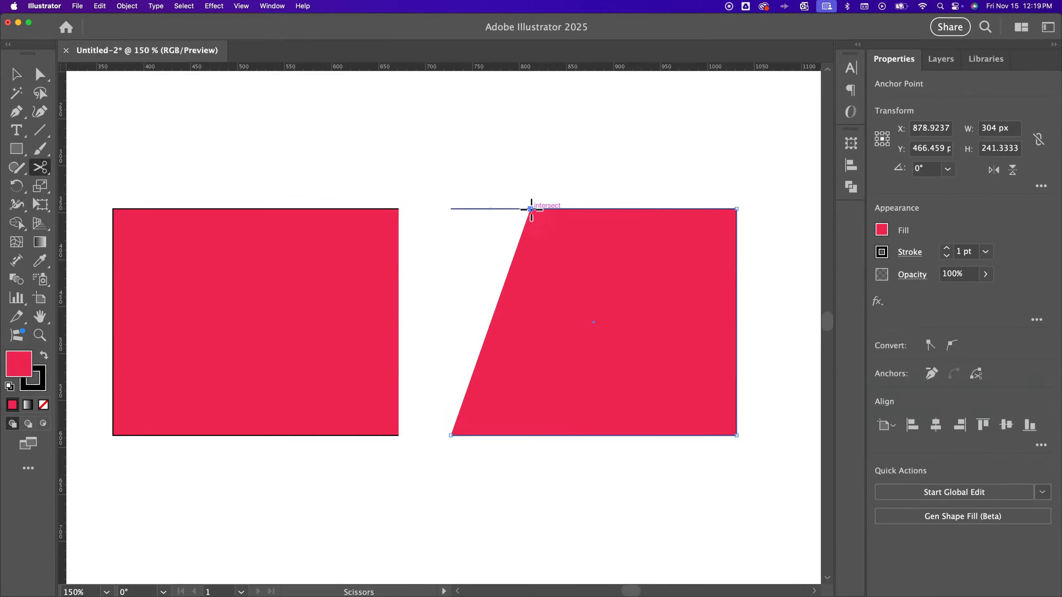
click(637, 435)
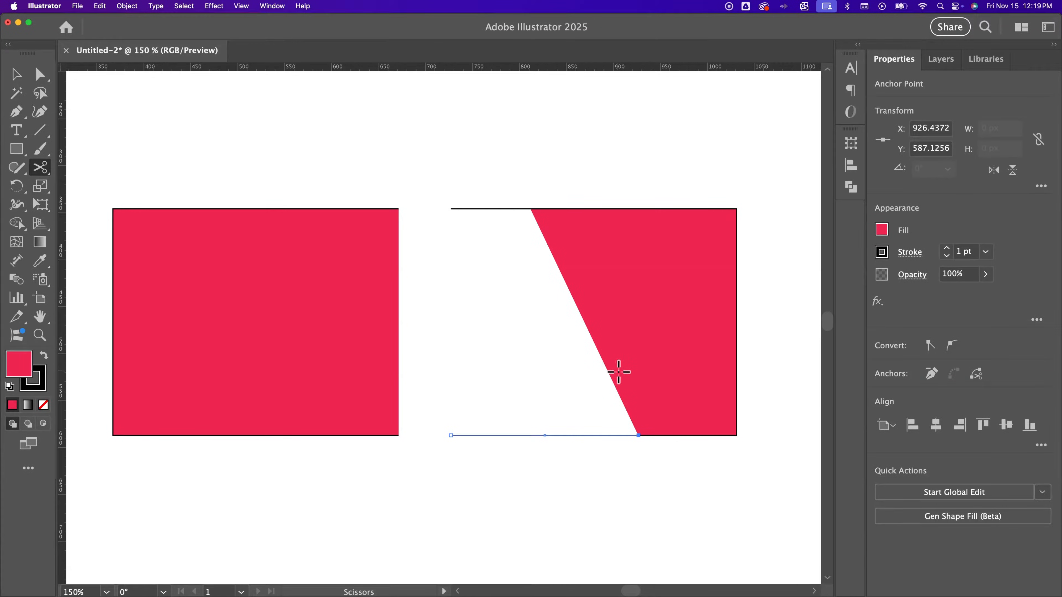
Move the slanted piece up and to the right, away from the leftover line segments
key(v)
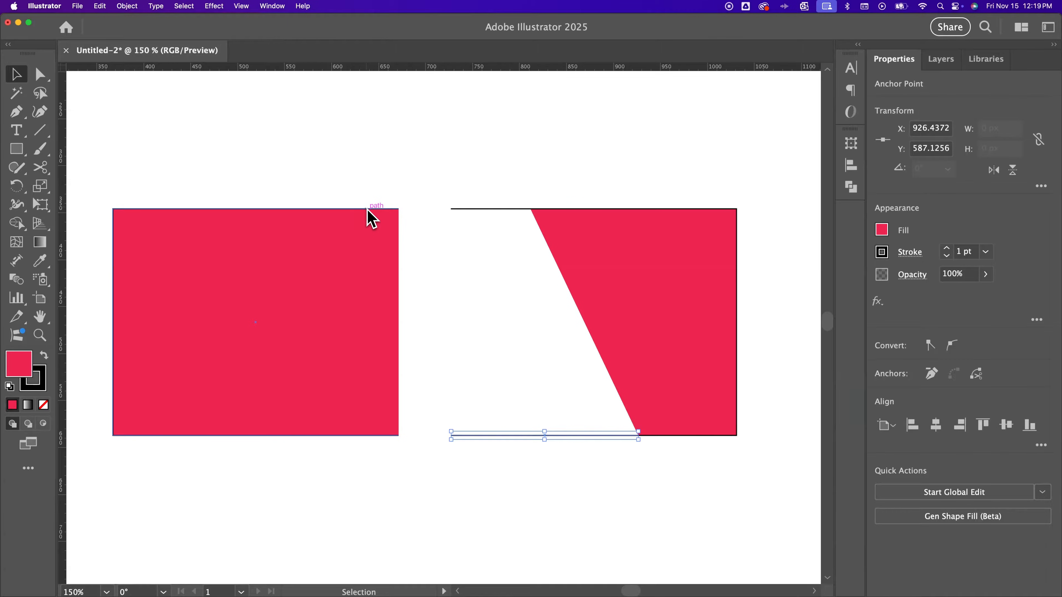
drag(596, 245, 644, 204)
drag(495, 194, 467, 491)
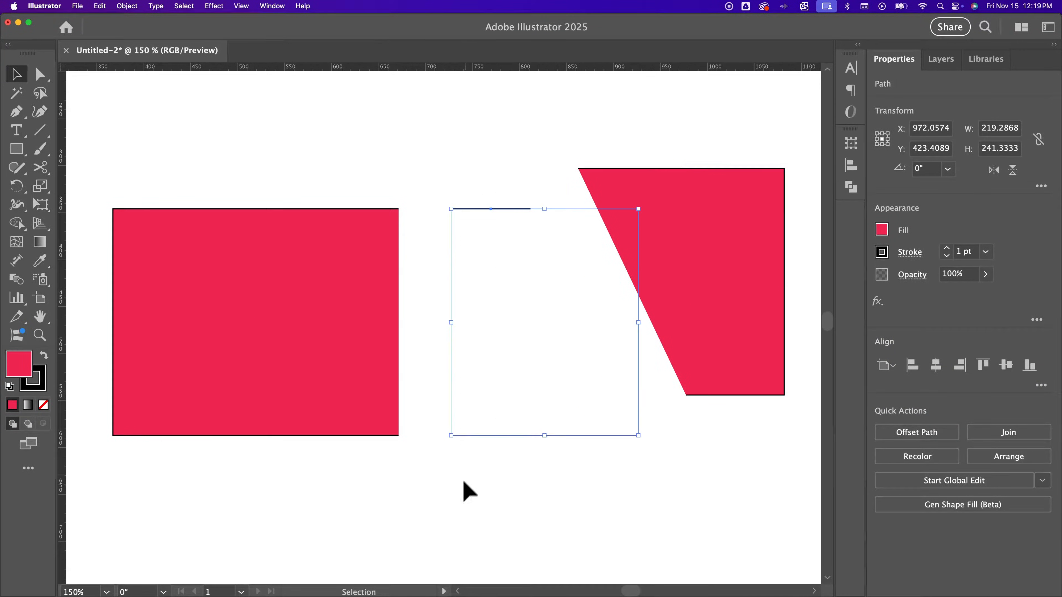
click(475, 256)
mouse_move(694, 236)
mouse_down()
mouse_move(680, 266)
mouse_move(689, 248)
mouse_up()
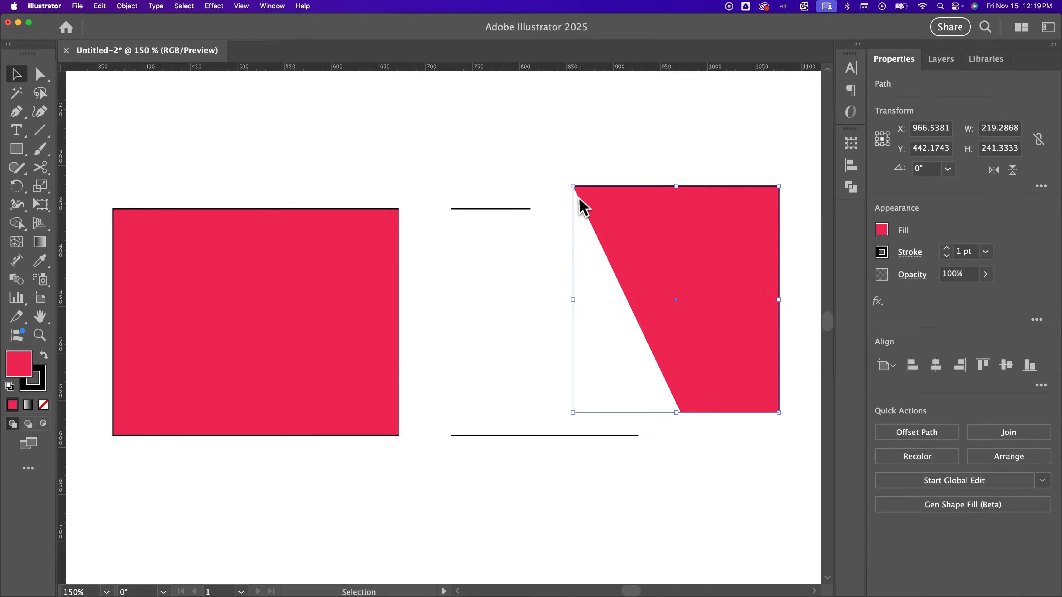
Set the slanted piece's stroke weight to 10 pt after trying 50 pt
click(965, 253)
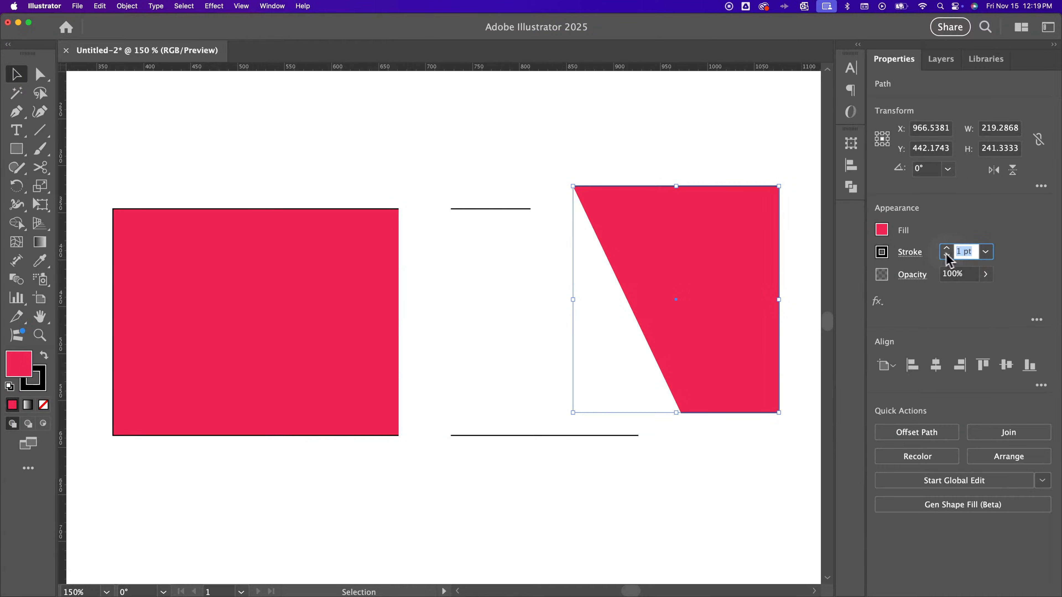
key(Return)
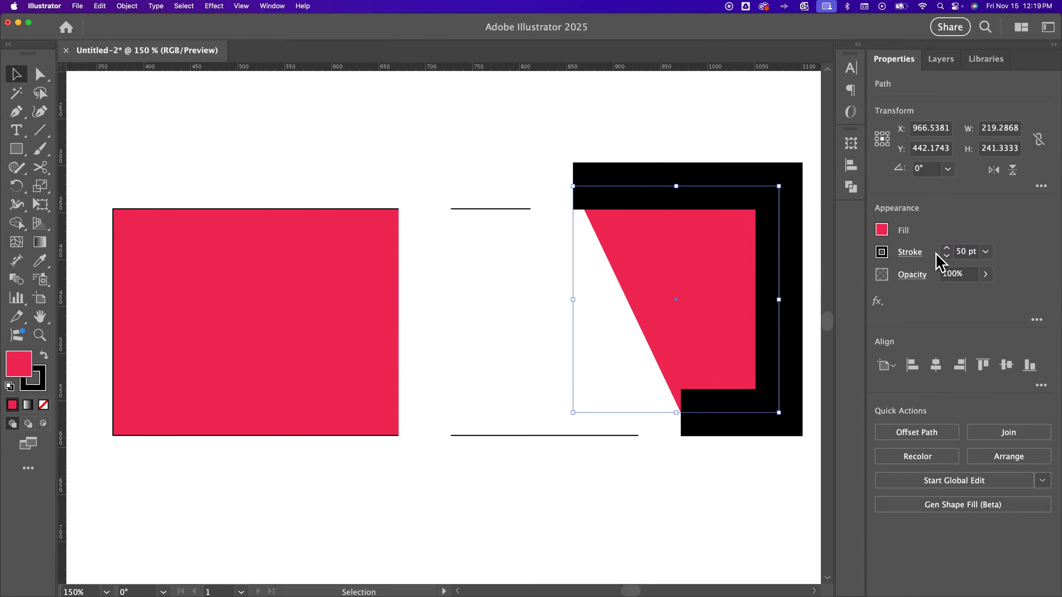
click(959, 253)
text(10)
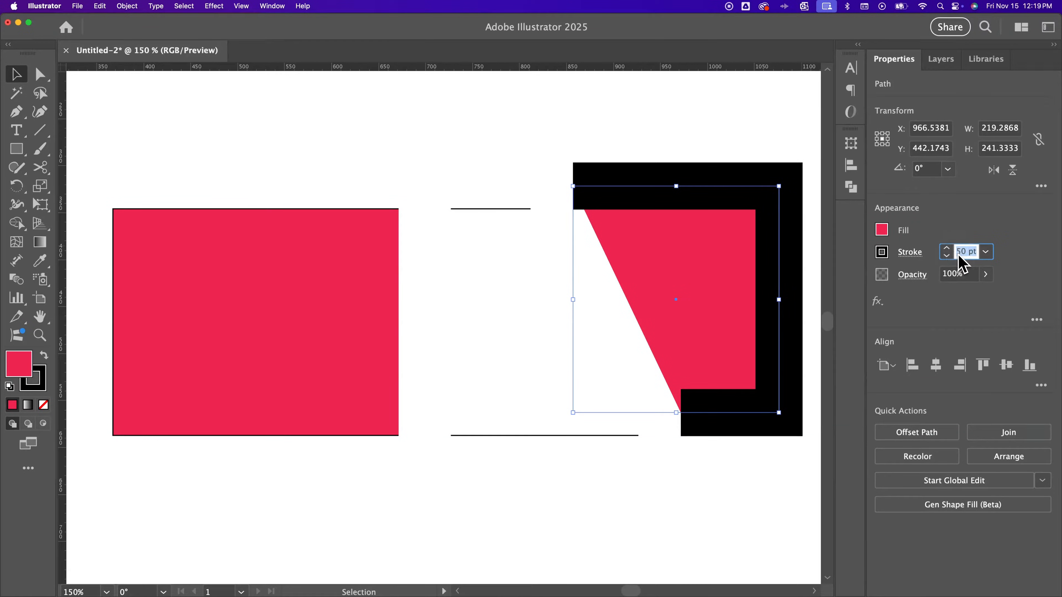
key(Return)
click(707, 170)
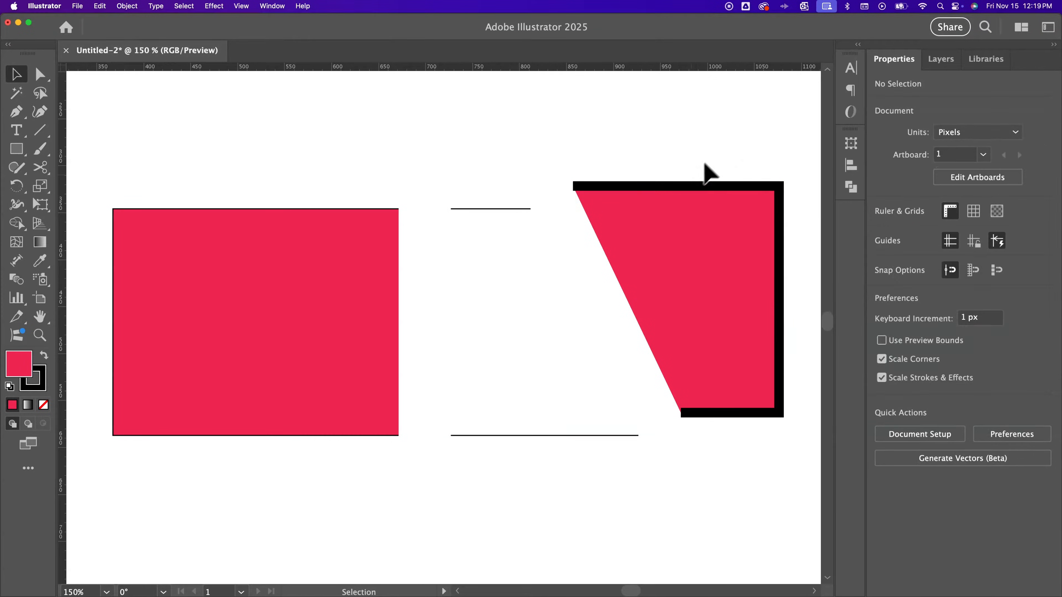
Shift the slanted piece slightly left and close its open slanted side with the Pen tool
drag(650, 214, 640, 209)
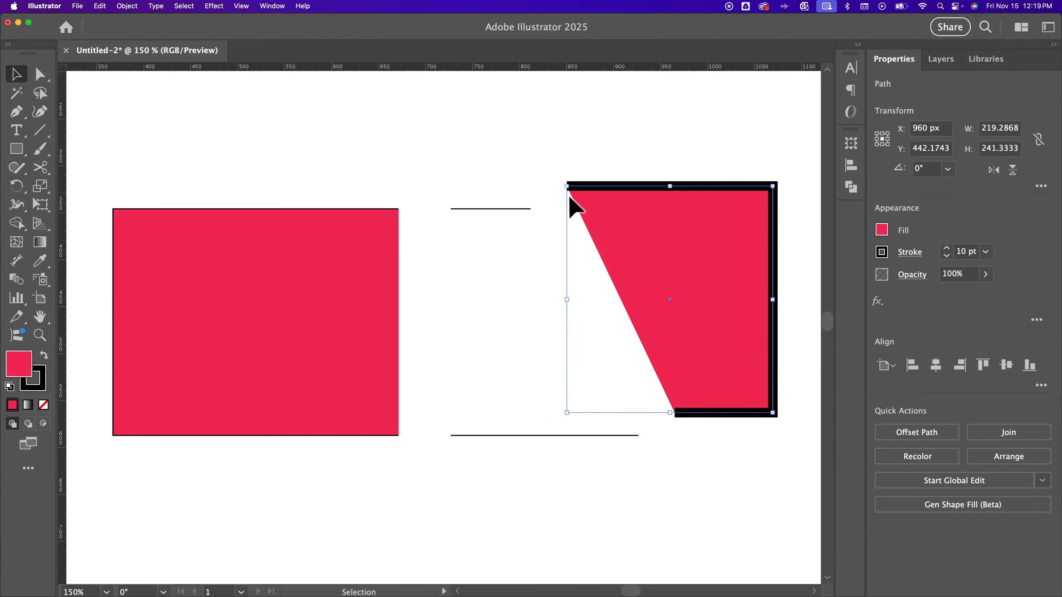
click(17, 114)
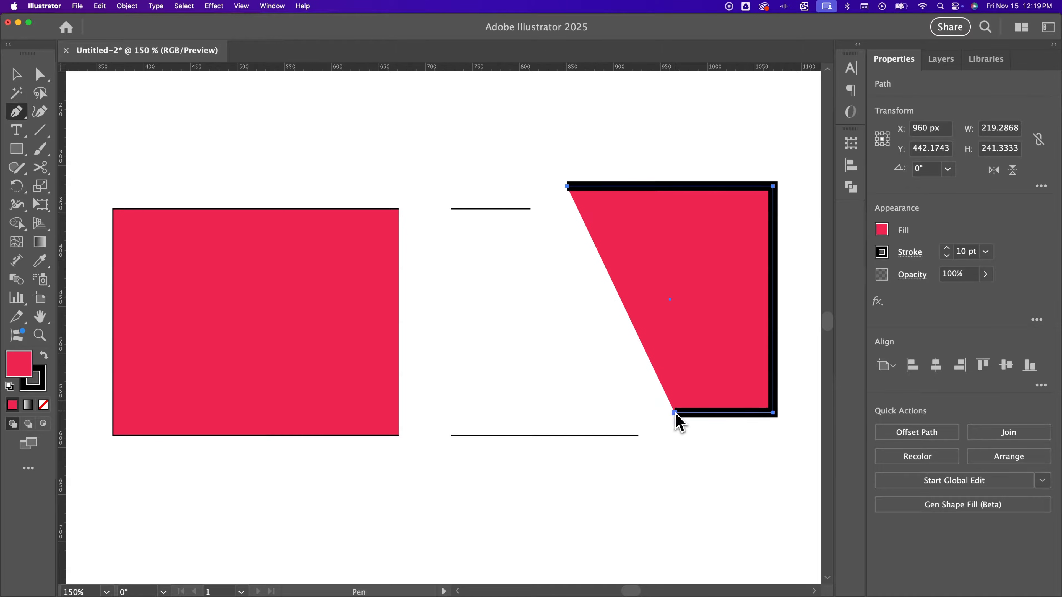
click(567, 186)
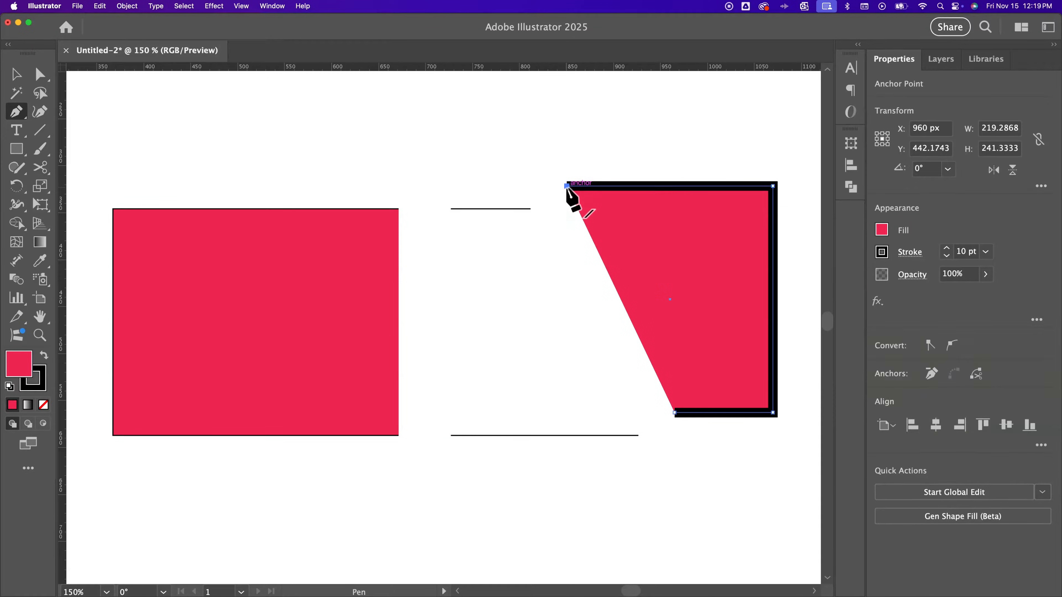
click(674, 412)
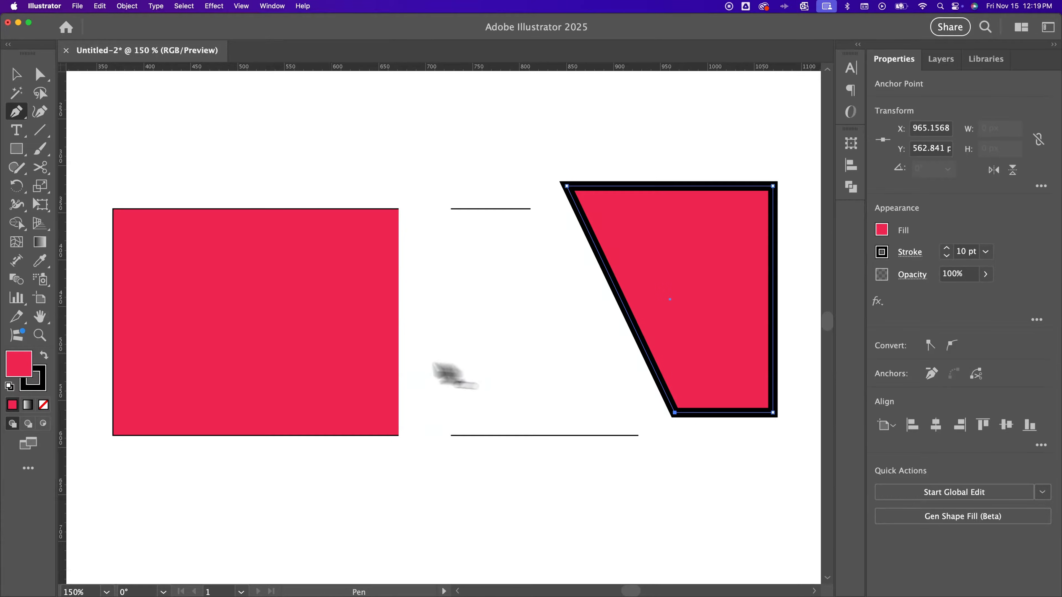
Try removing the stroke from the closed slanted piece
key(super)
click(45, 382)
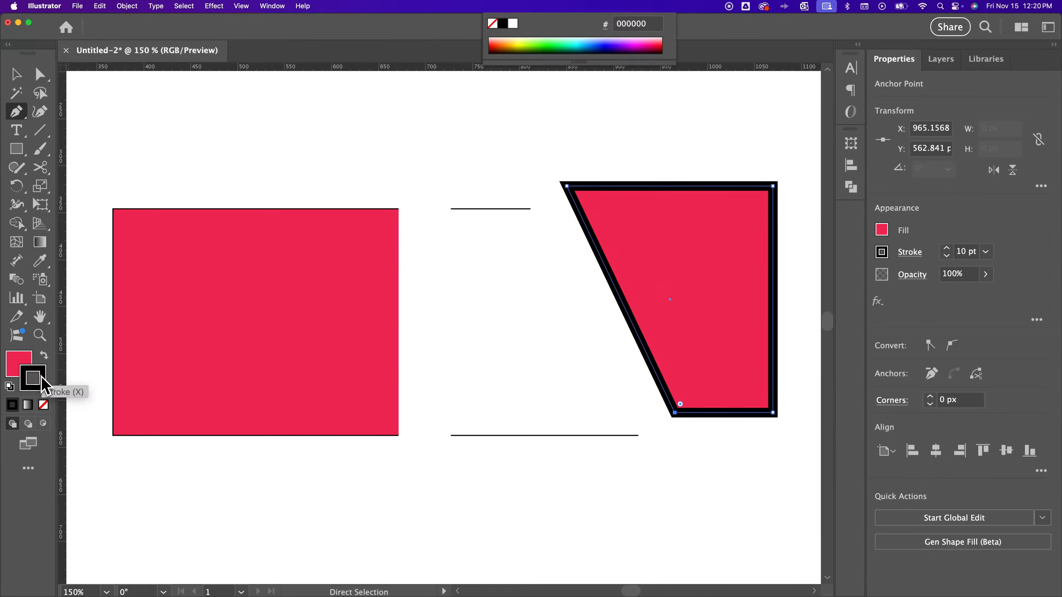
click(44, 405)
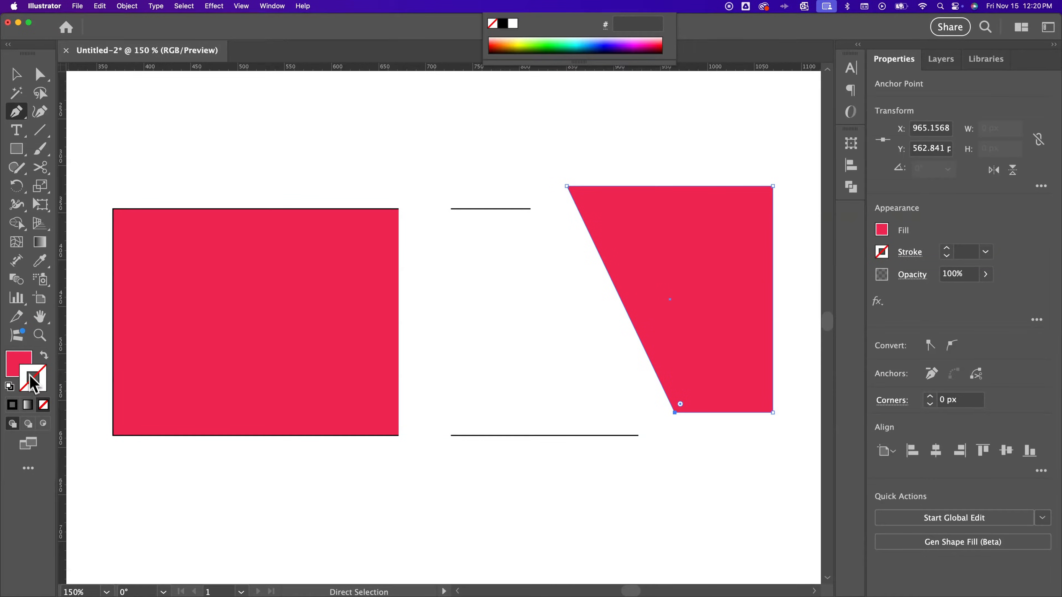
click(26, 359)
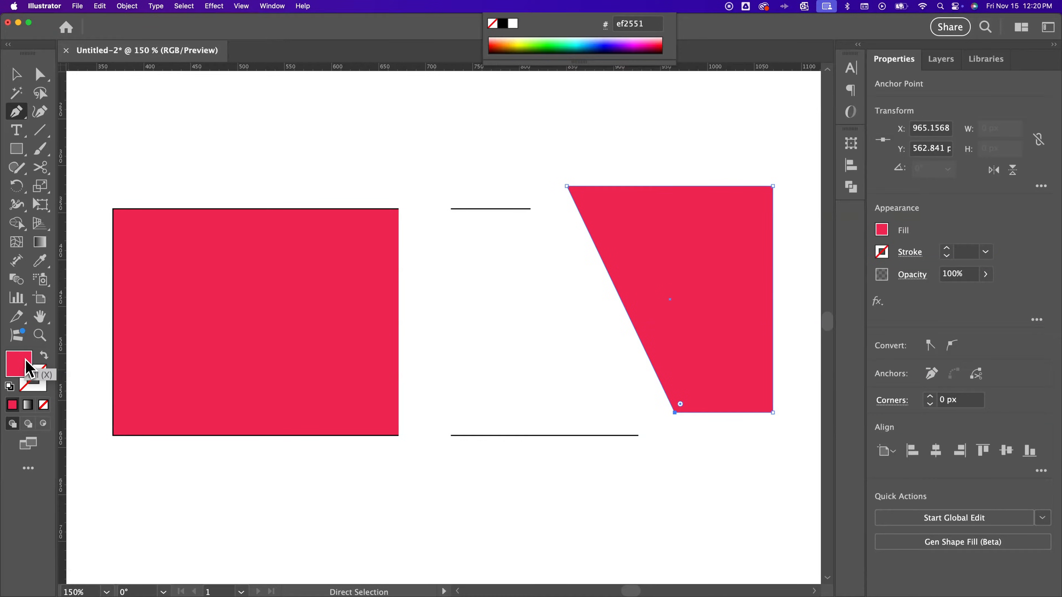
key(super+z)
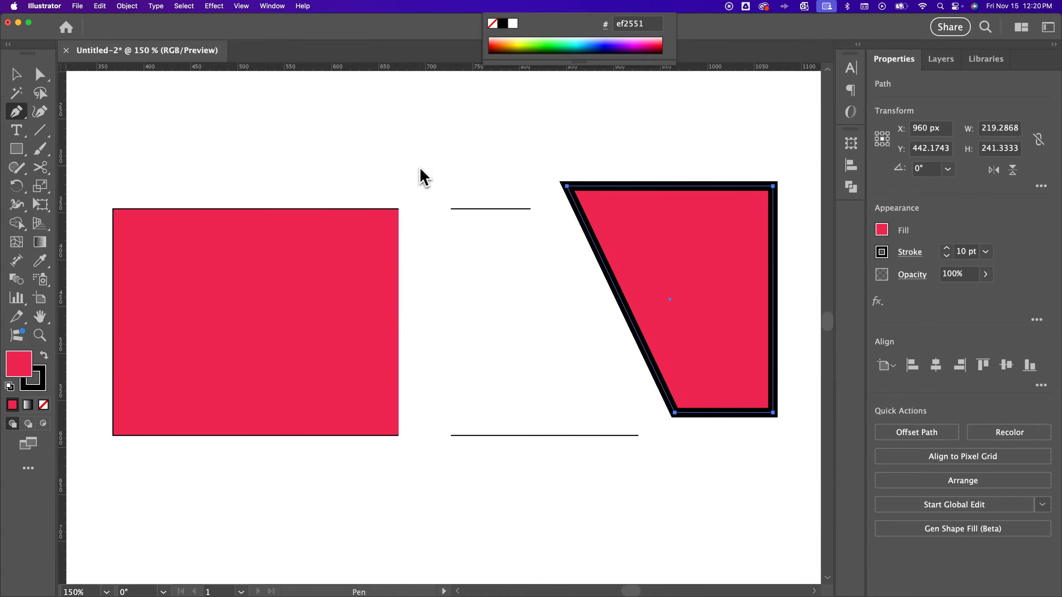
Draw a circle about 348 px in diameter and move it to overlap the right part of the left rectangle
key(v)
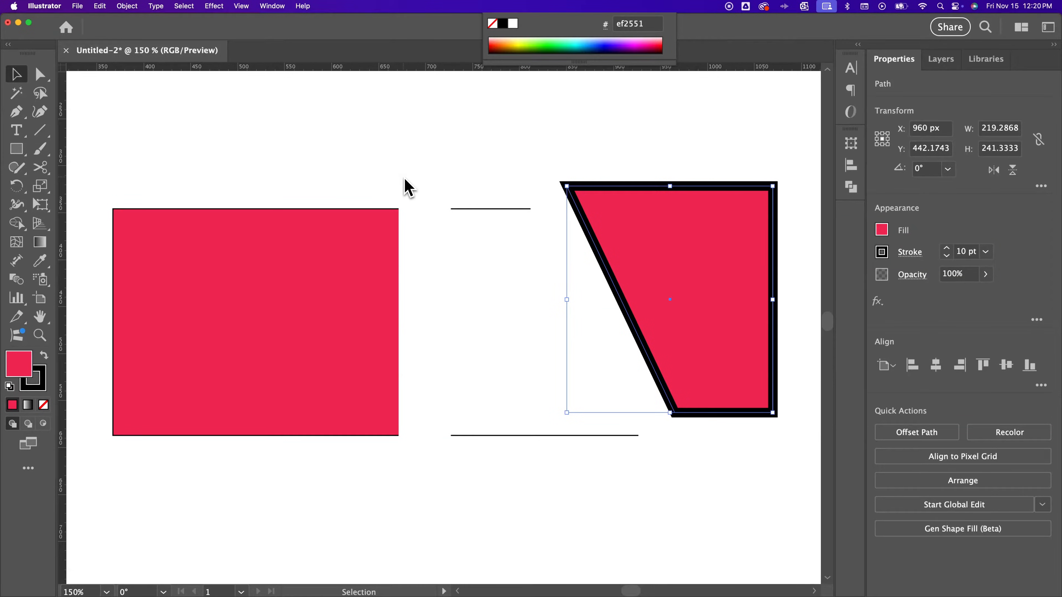
click(22, 154)
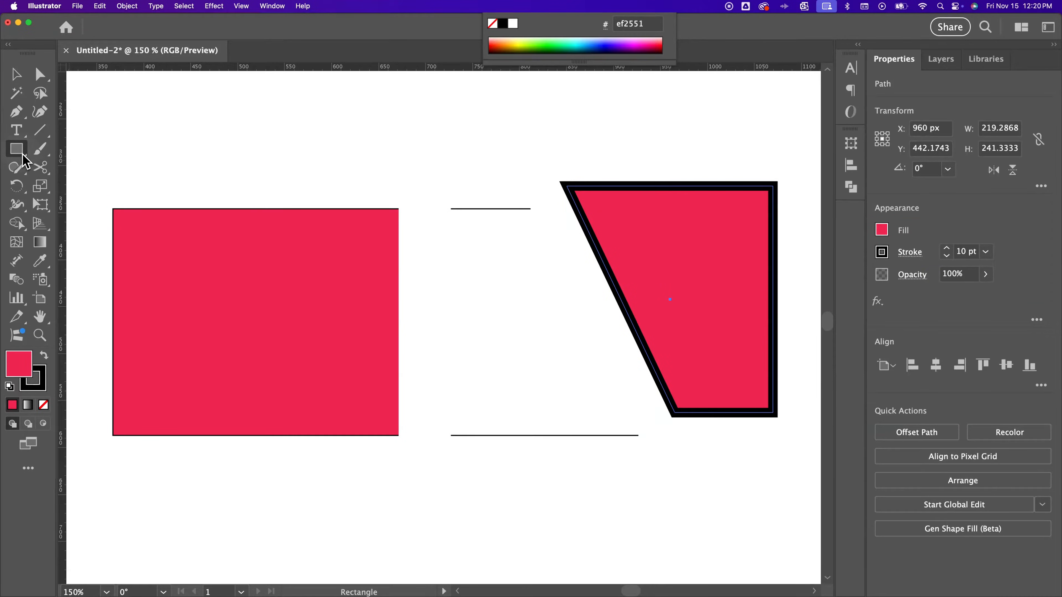
click(23, 155)
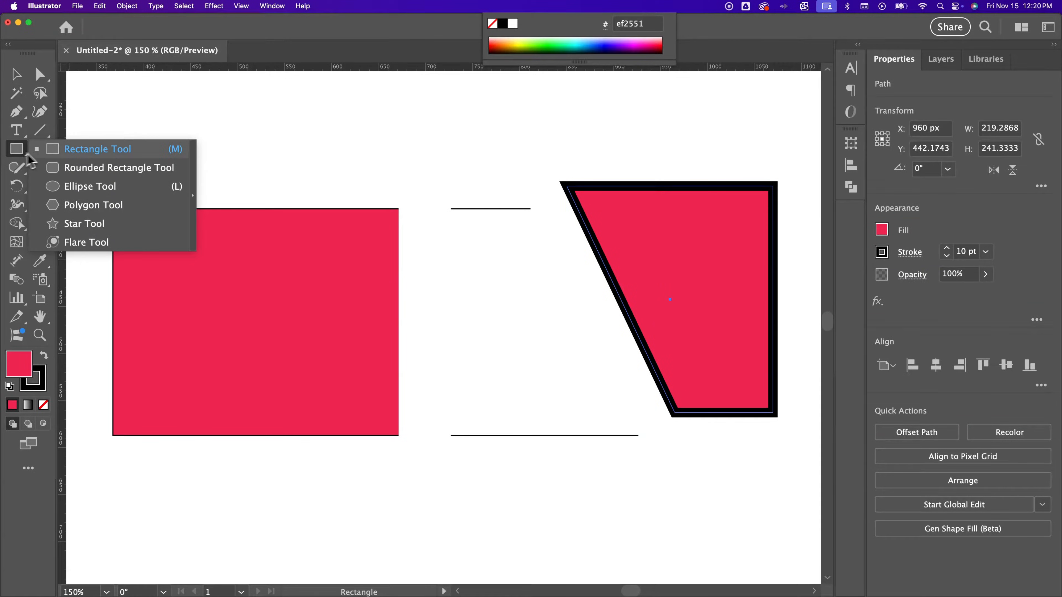
click(71, 193)
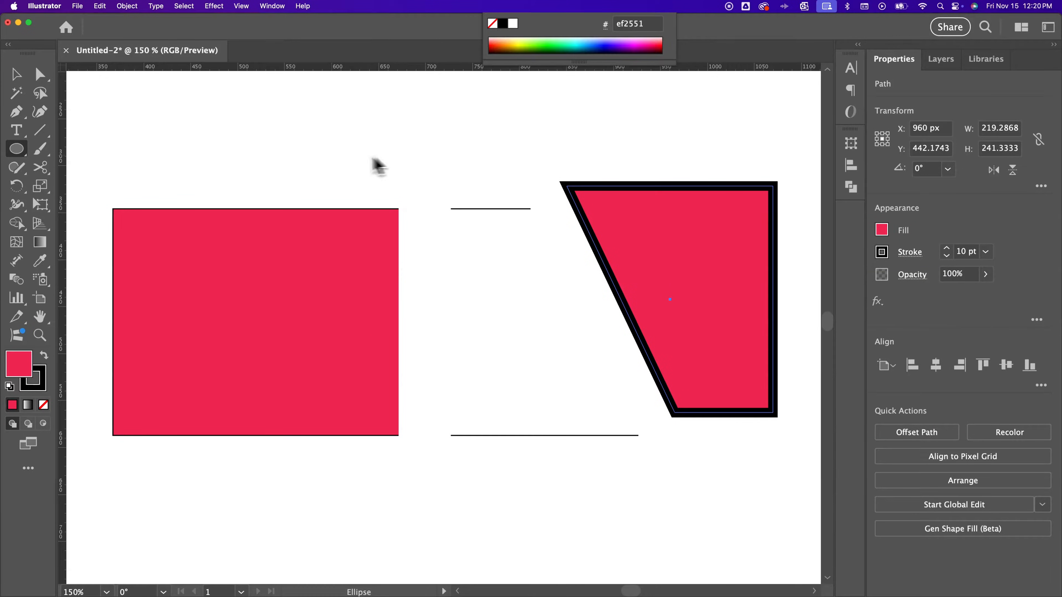
click(21, 157)
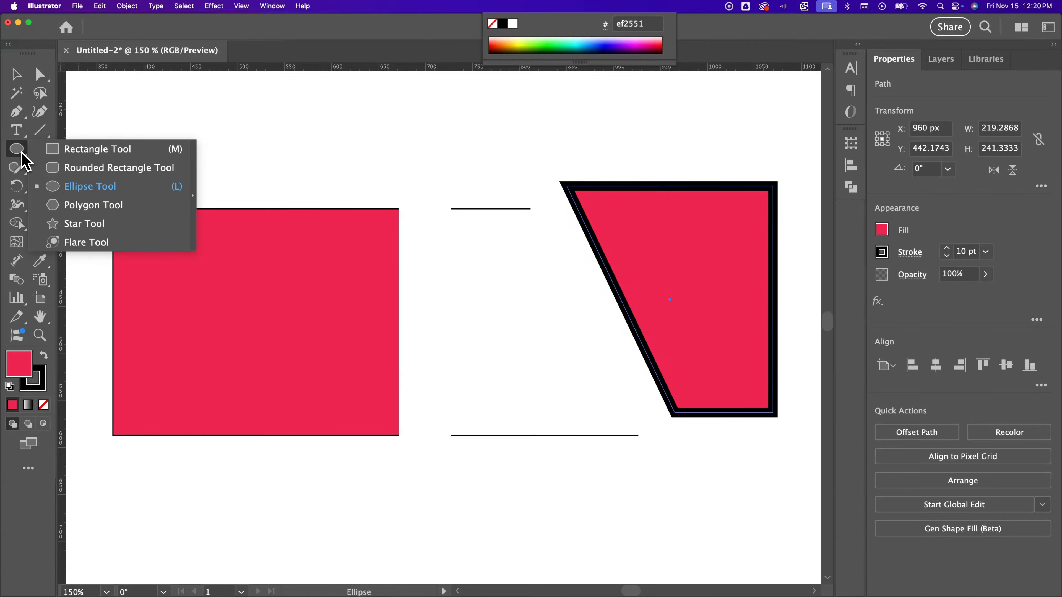
click(108, 190)
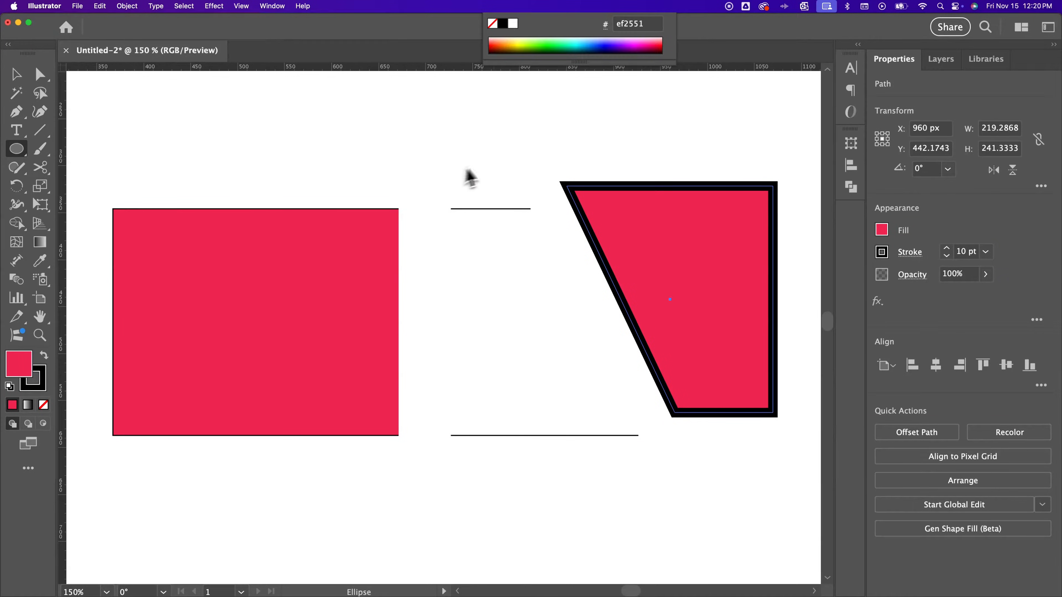
drag(518, 137, 314, 466)
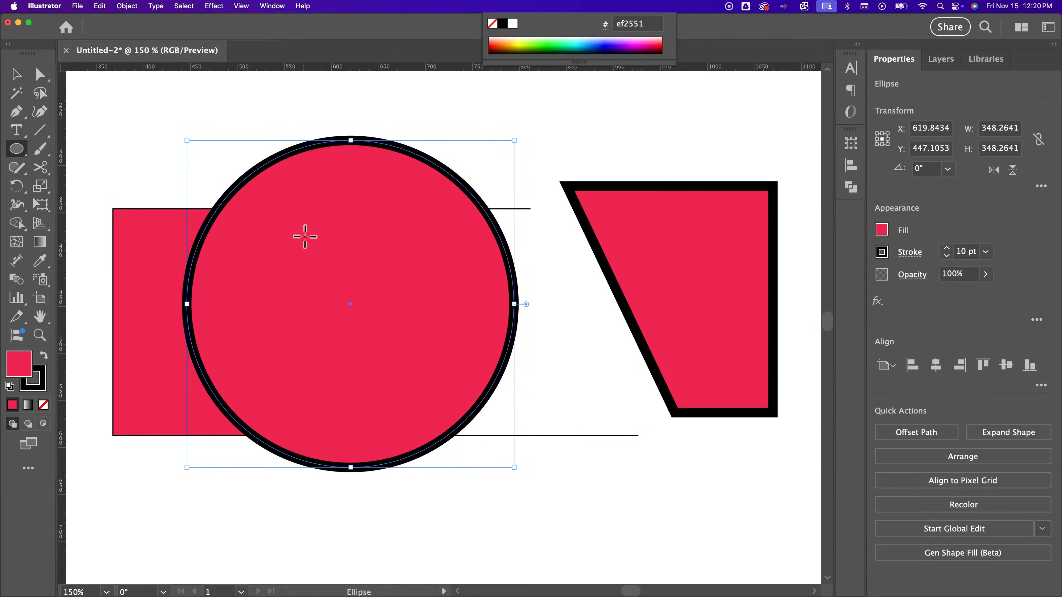
key(v)
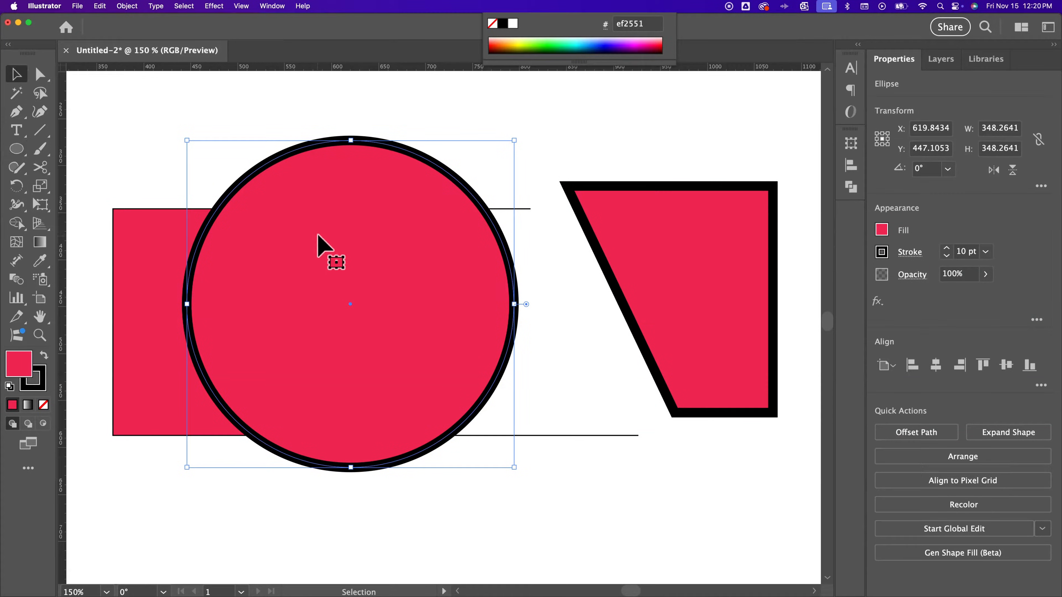
drag(268, 221, 332, 255)
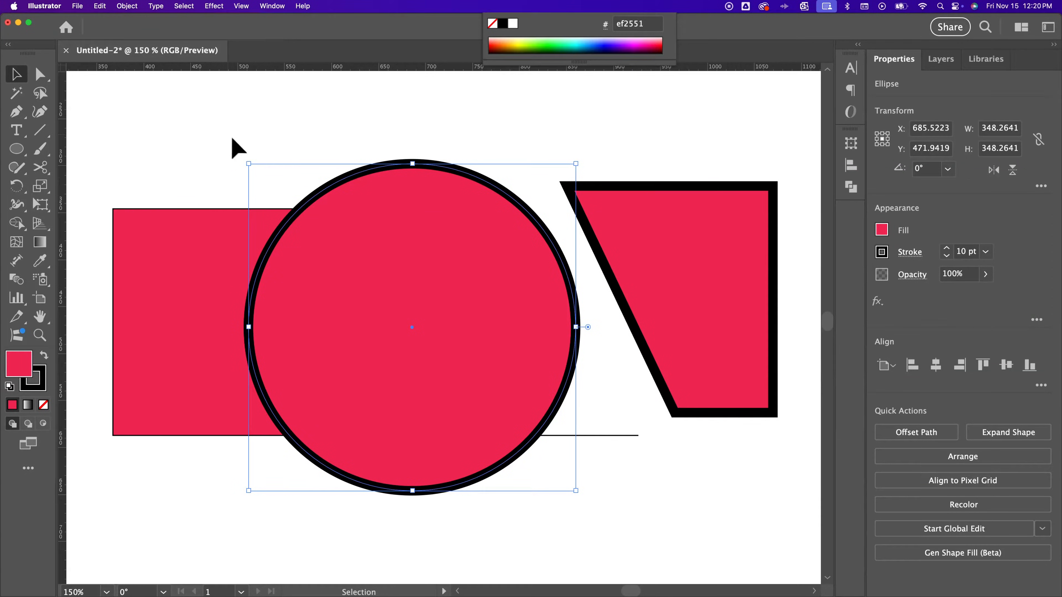
Cut a concave curve into the left rectangle by removing the circle's outer area and the overlap with Shape Builder
drag(210, 150, 284, 209)
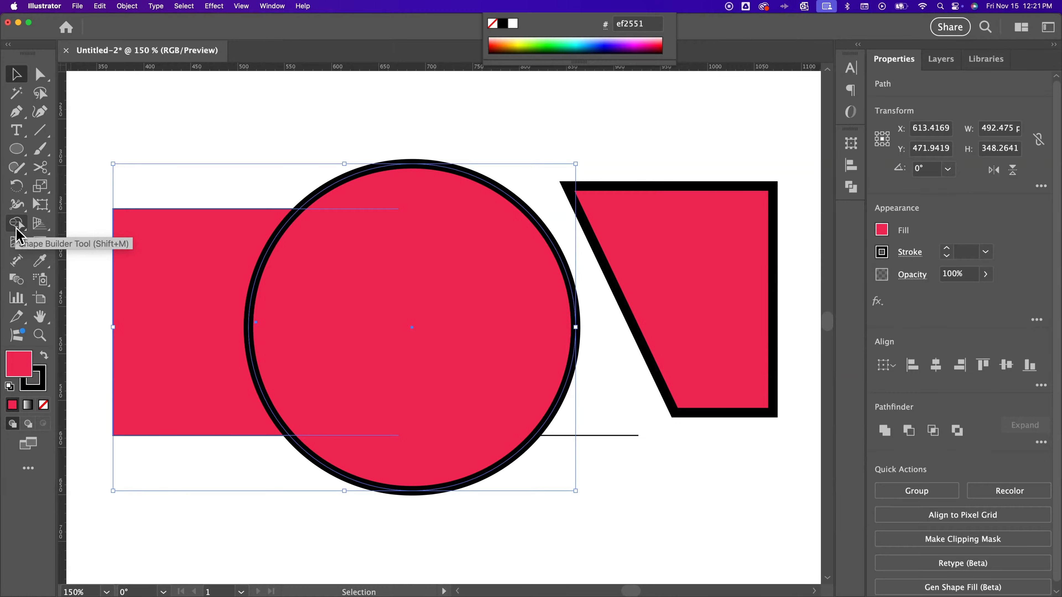
click(16, 223)
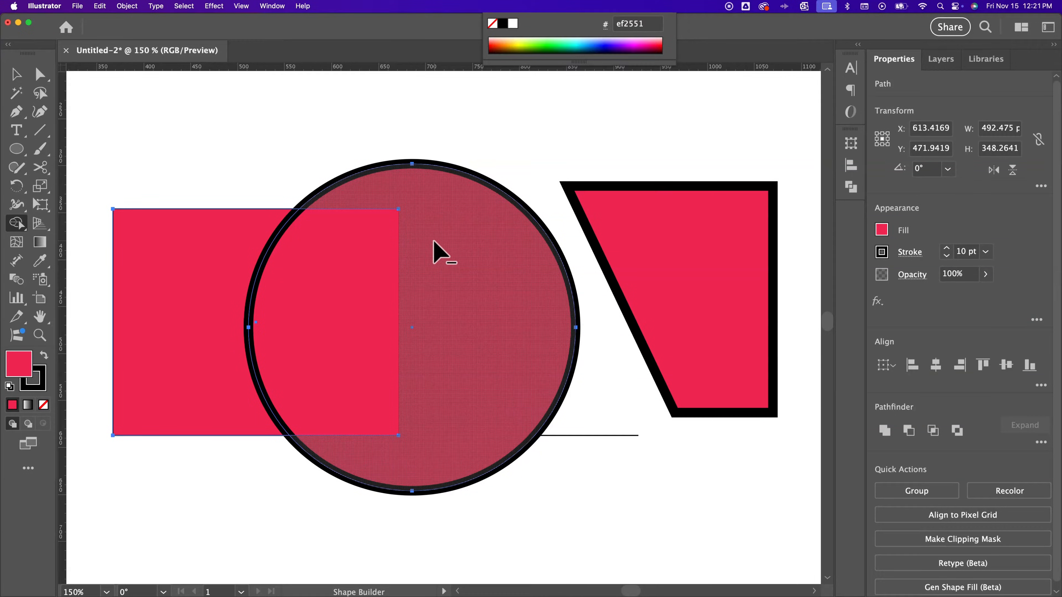
alt+click(434, 251)
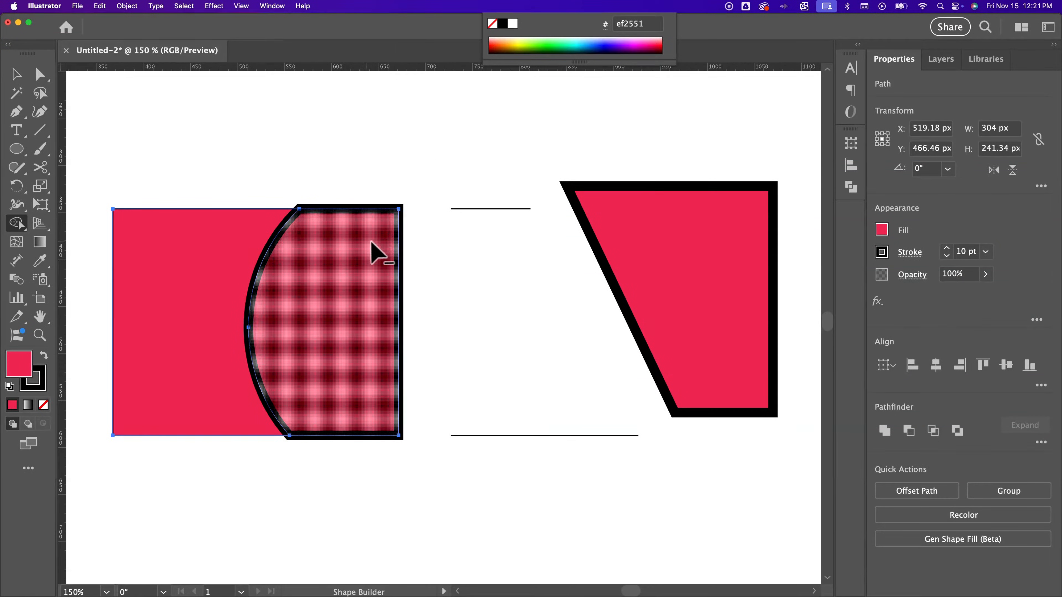
alt+click(317, 254)
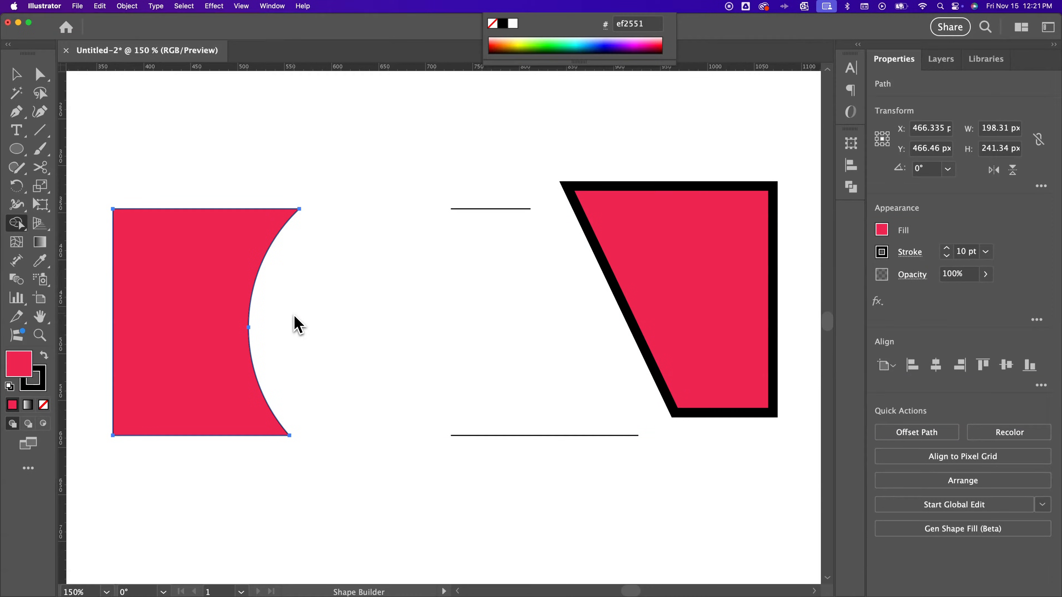
Move the lower leftover line segment to the left and slightly down
click(16, 74)
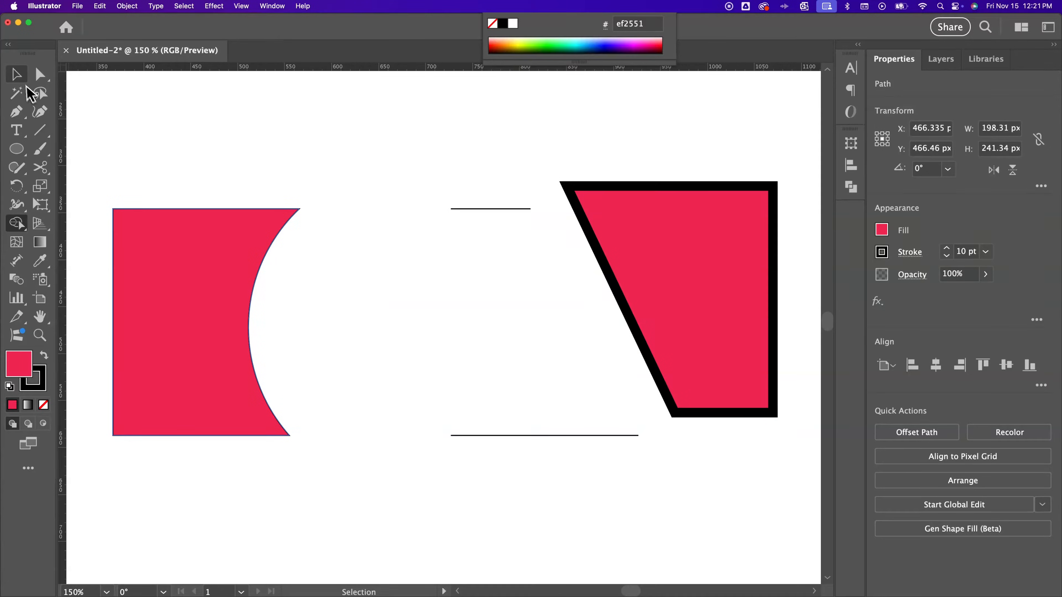
click(512, 437)
drag(526, 437, 485, 443)
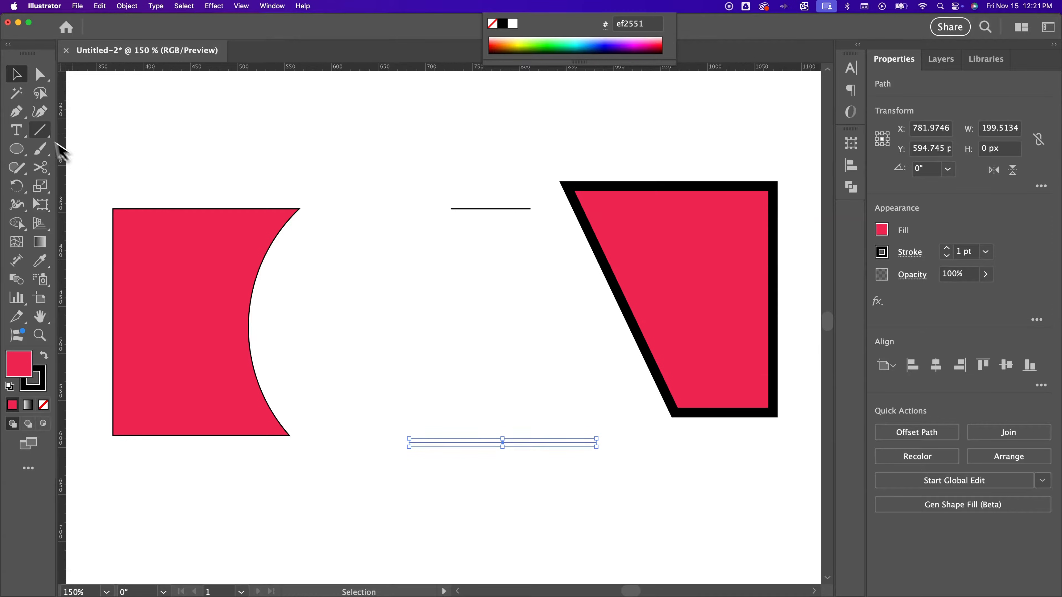
Draw a downward-sloping line about 265 px wide and 133 px high across the concave piece, extending past both sides
drag(40, 130, 95, 138)
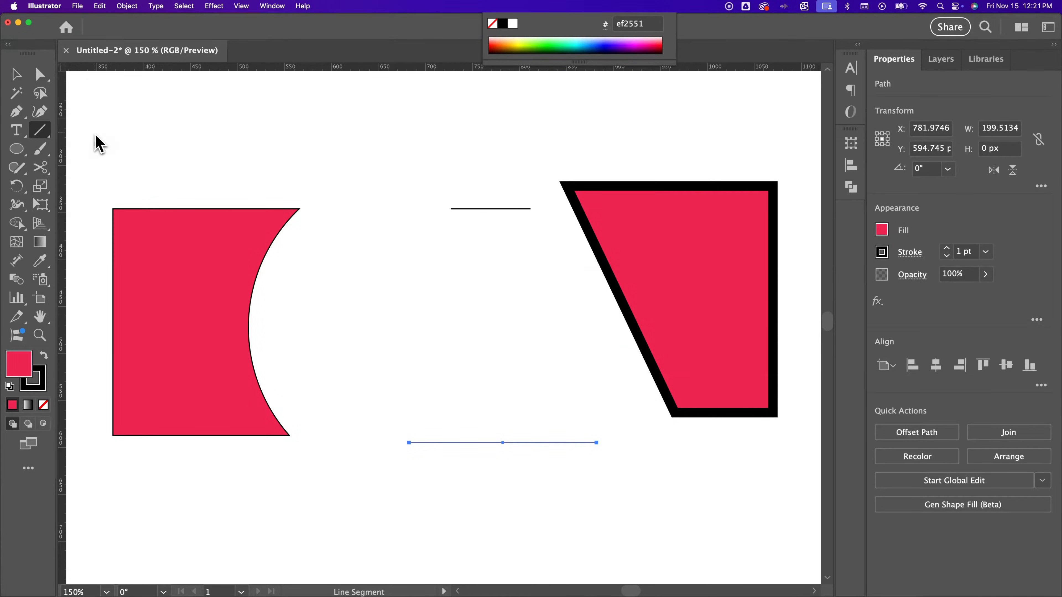
drag(84, 245, 334, 369)
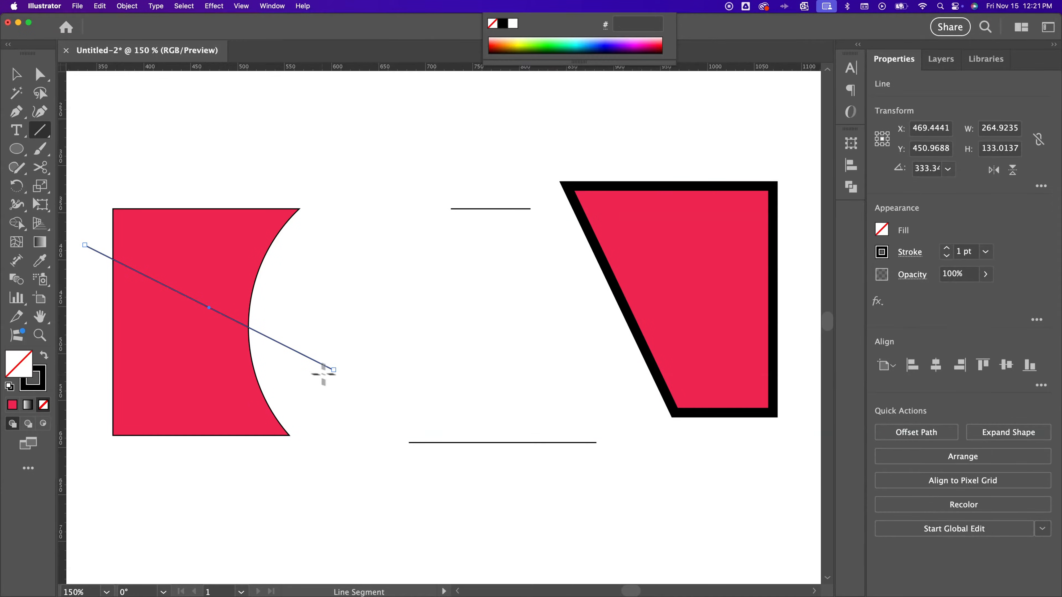
Try to split the concave piece along the diagonal line with Shape Builder while the fill is set to none
click(13, 77)
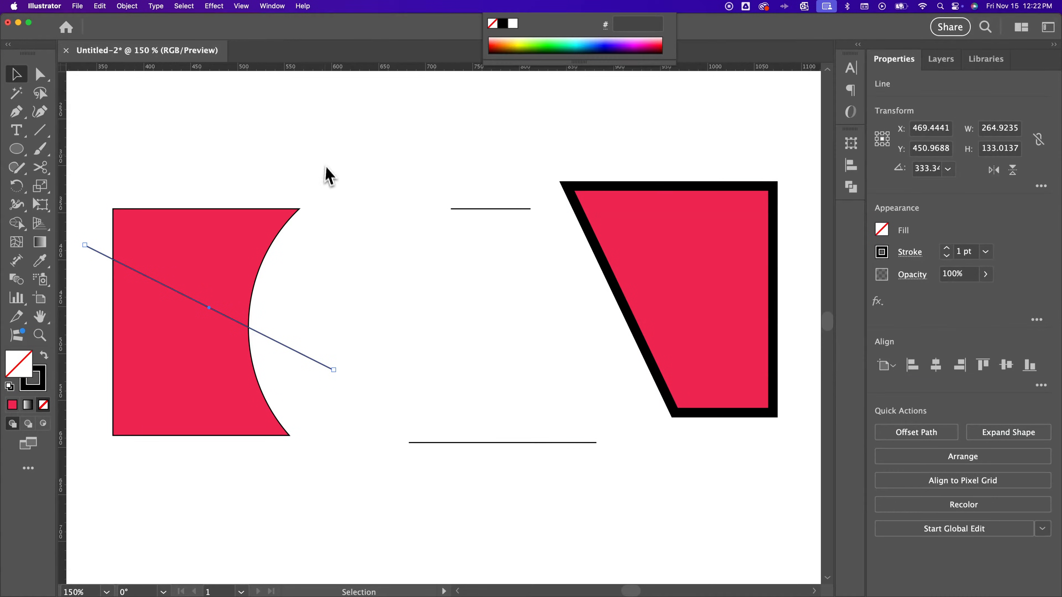
drag(304, 157, 171, 396)
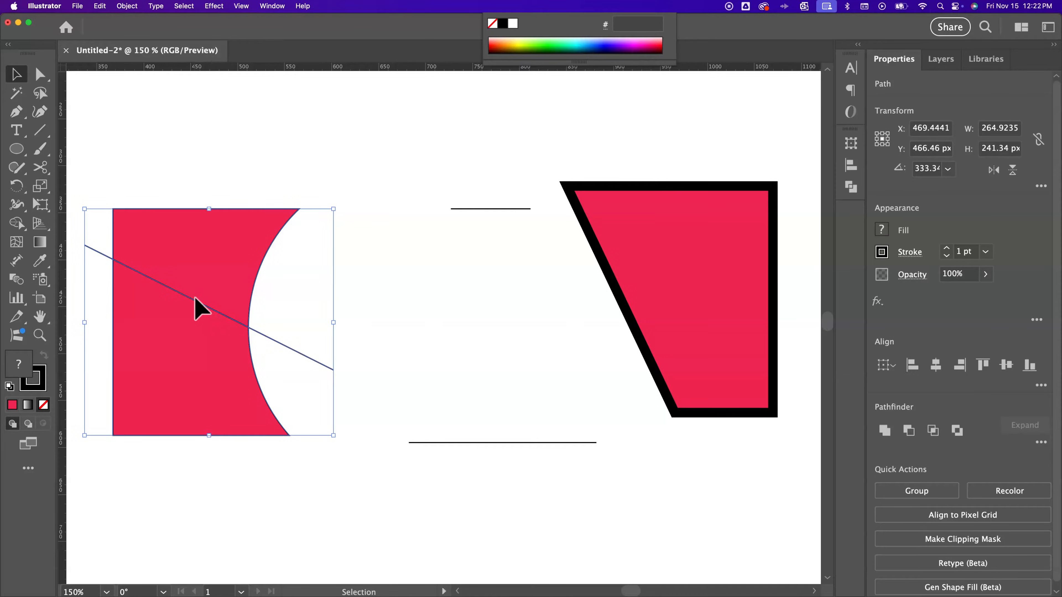
click(17, 227)
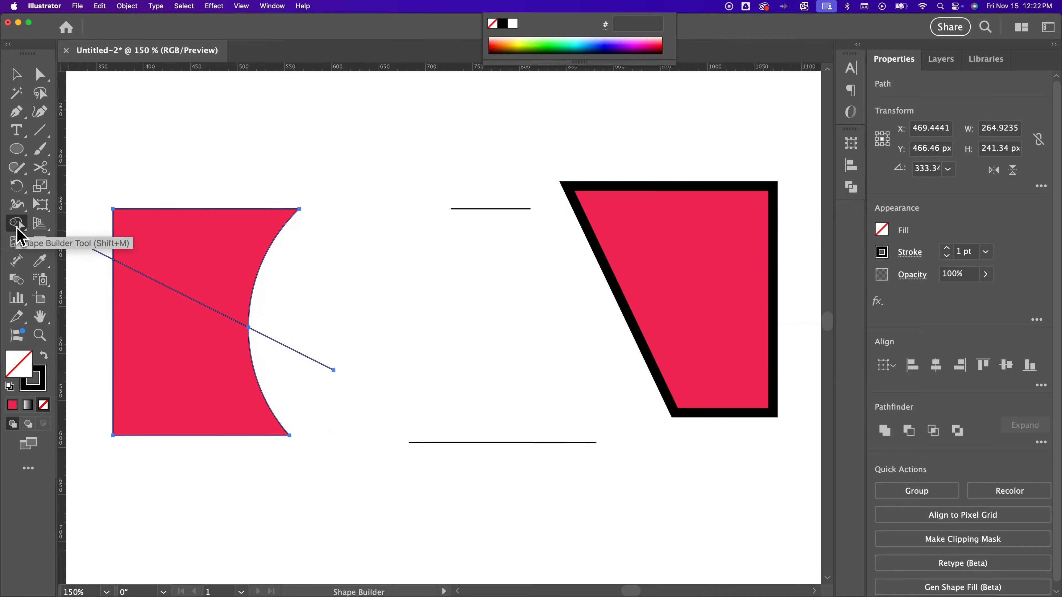
click(200, 264)
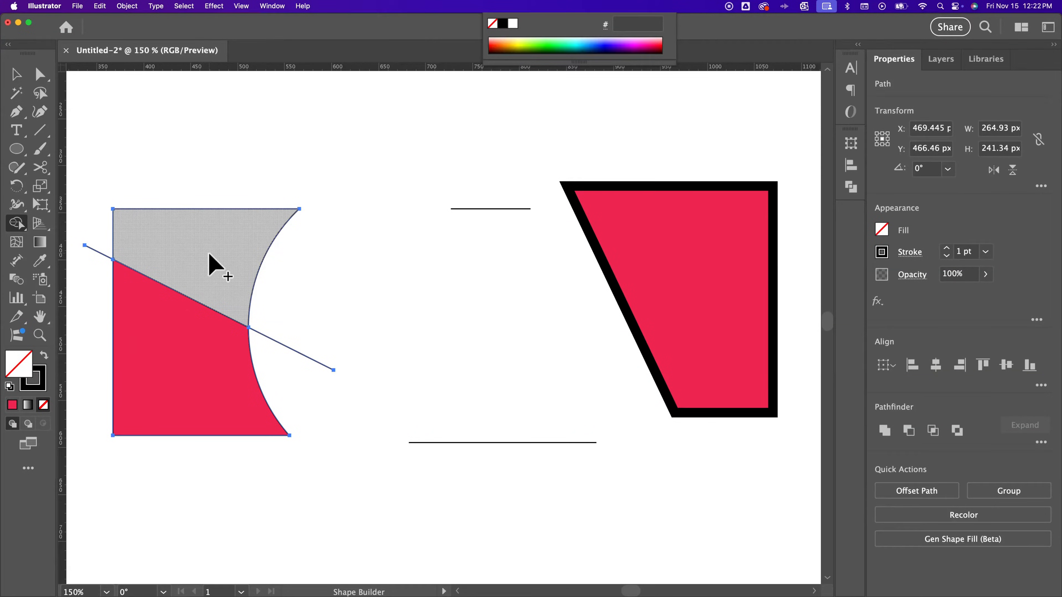
key(super+z)
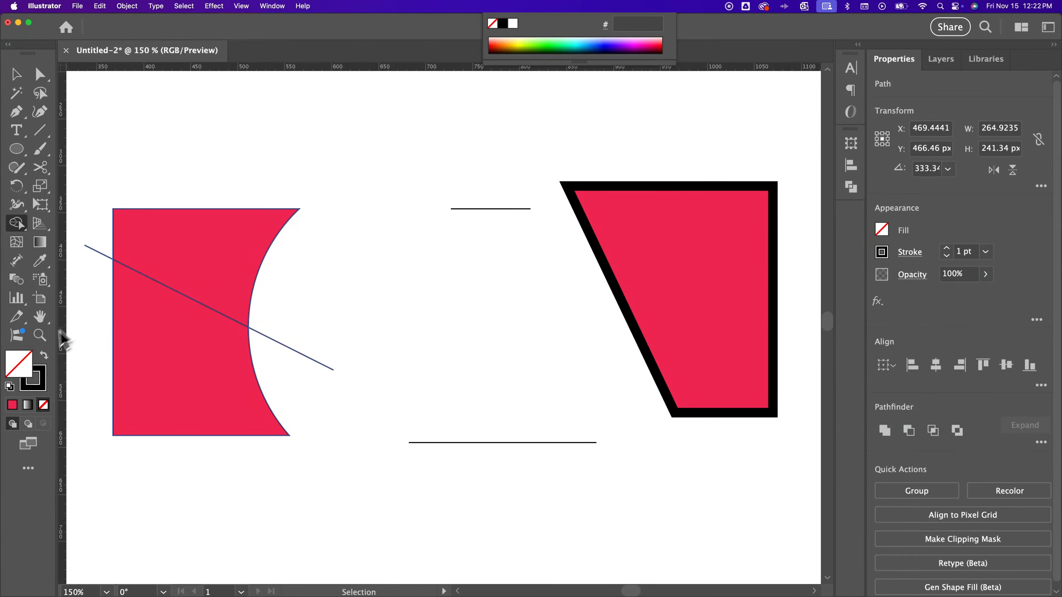
Divide the concave piece along the diagonal line with Shape Builder, using the red fill for its upper region
click(17, 74)
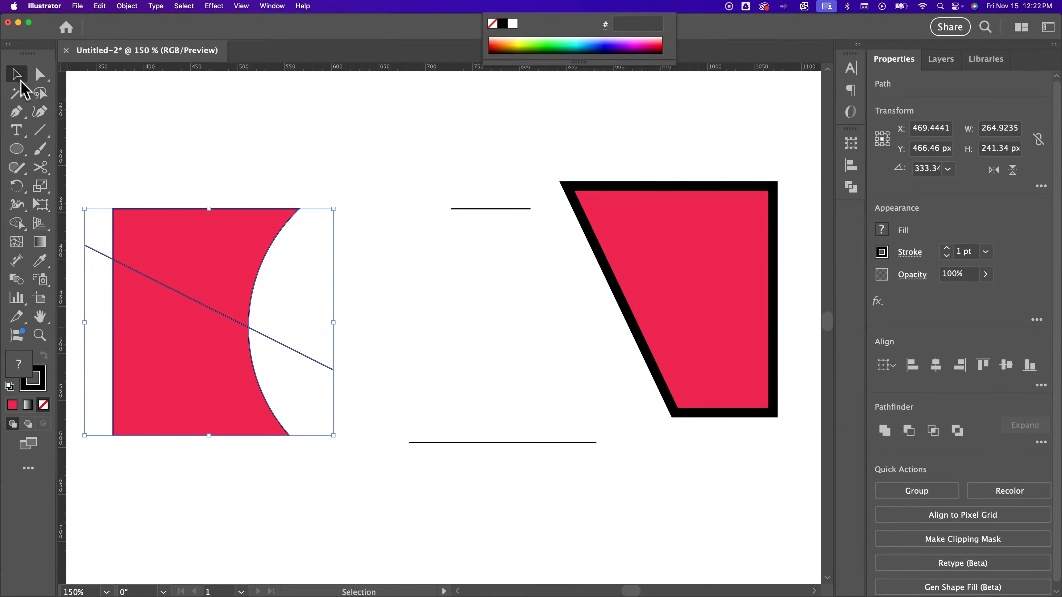
click(154, 338)
click(359, 276)
click(168, 390)
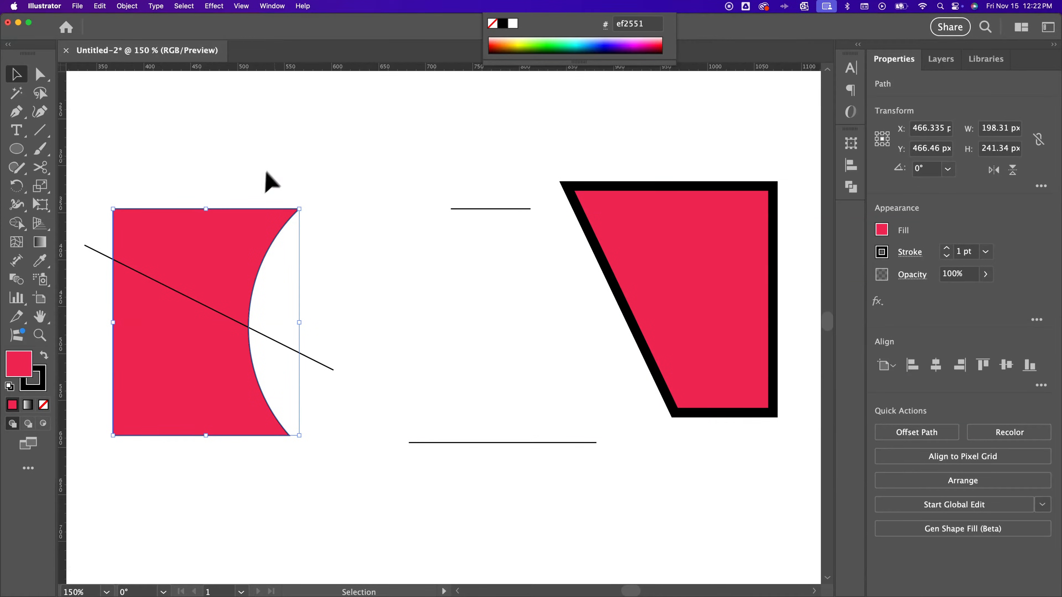
drag(276, 165, 189, 378)
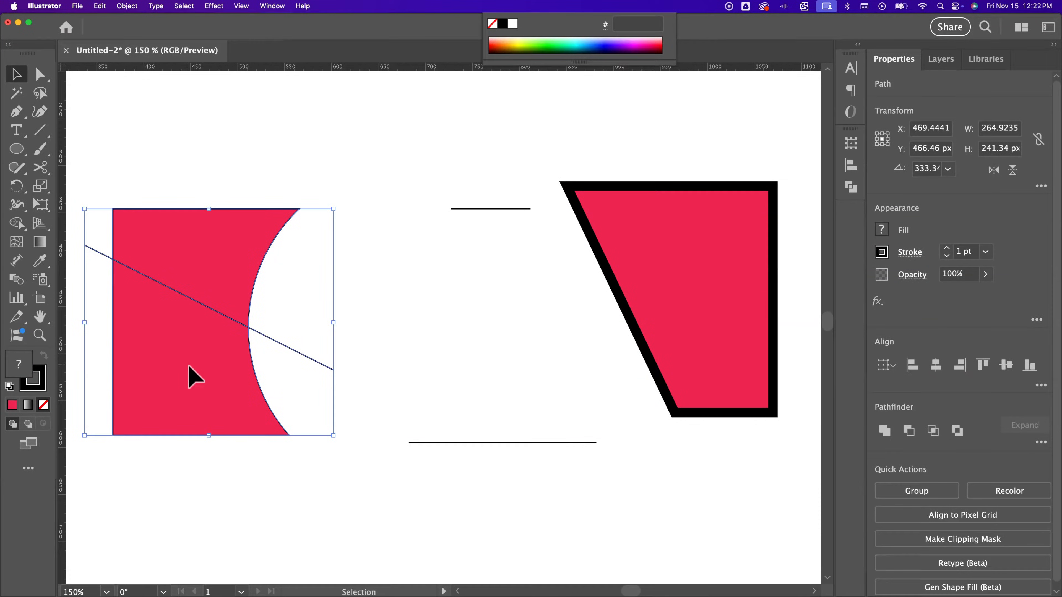
click(16, 224)
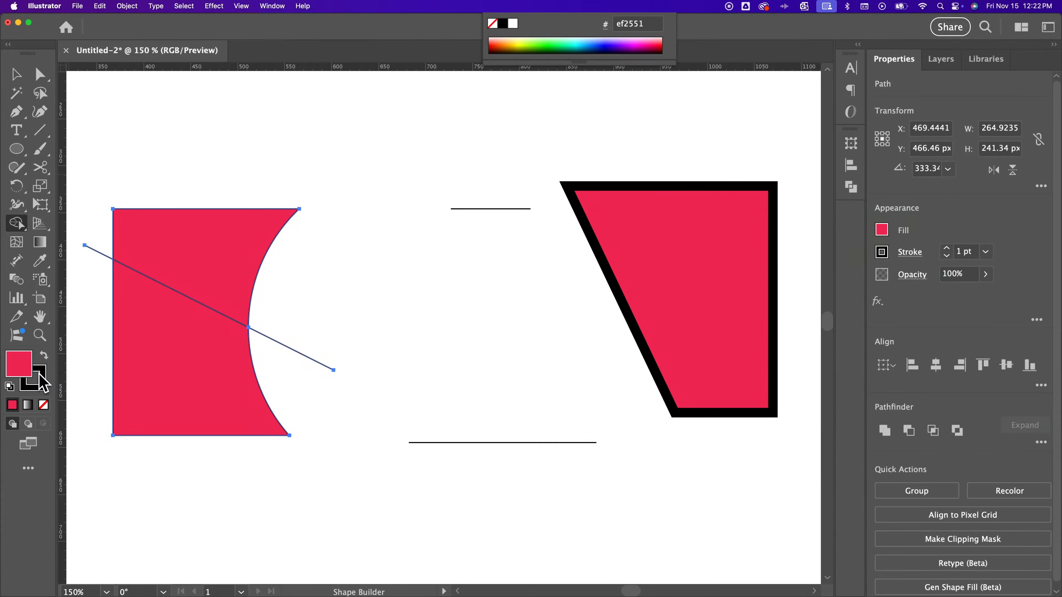
click(209, 240)
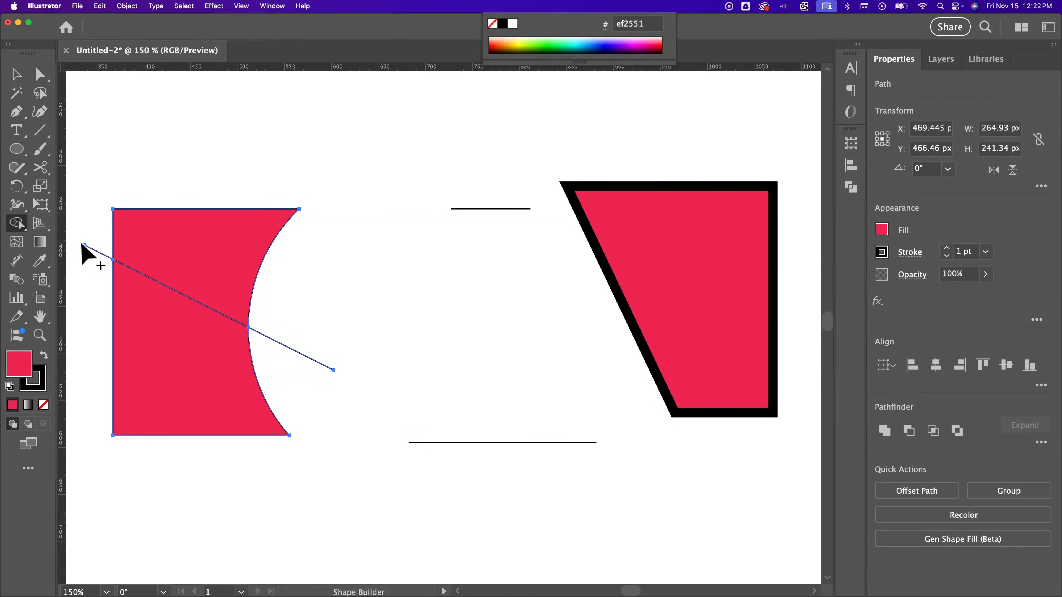
Separate the two cut pieces, moving the upper one up and slightly right and the lower one down
key(v)
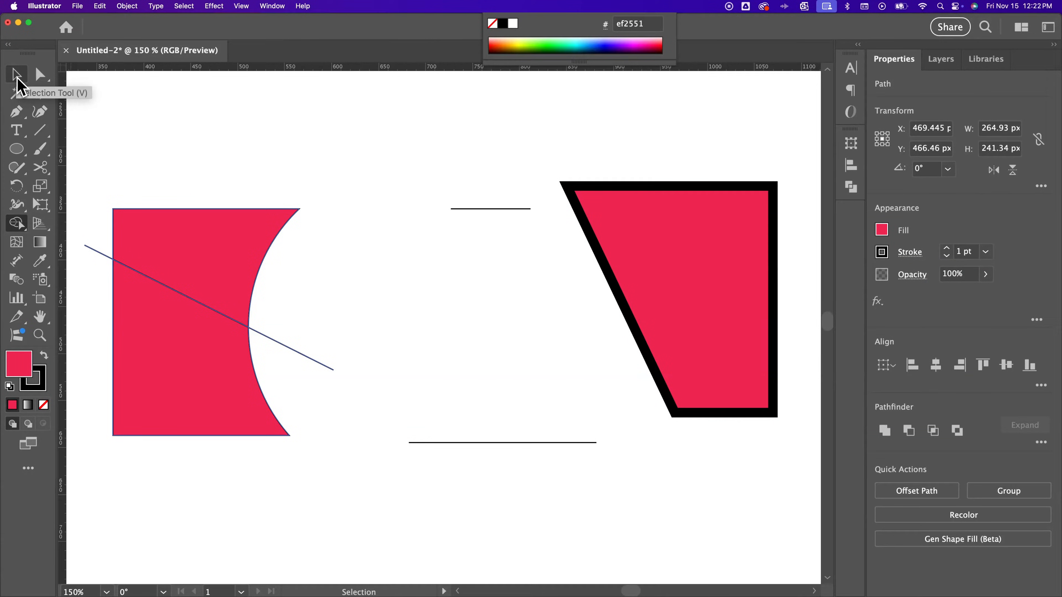
click(17, 78)
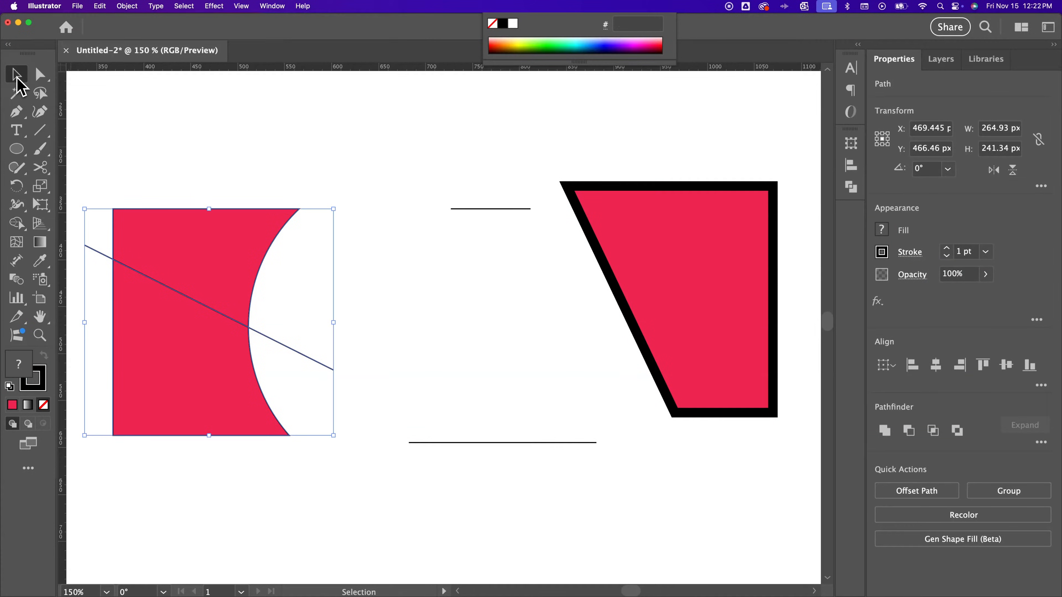
click(241, 186)
click(238, 228)
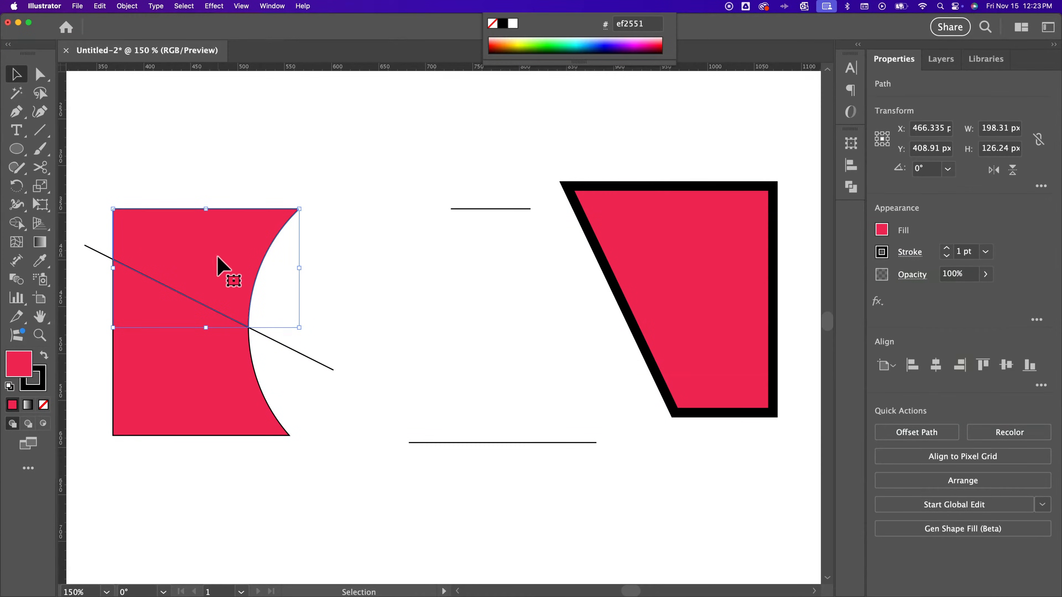
drag(217, 256, 231, 240)
drag(183, 362, 195, 396)
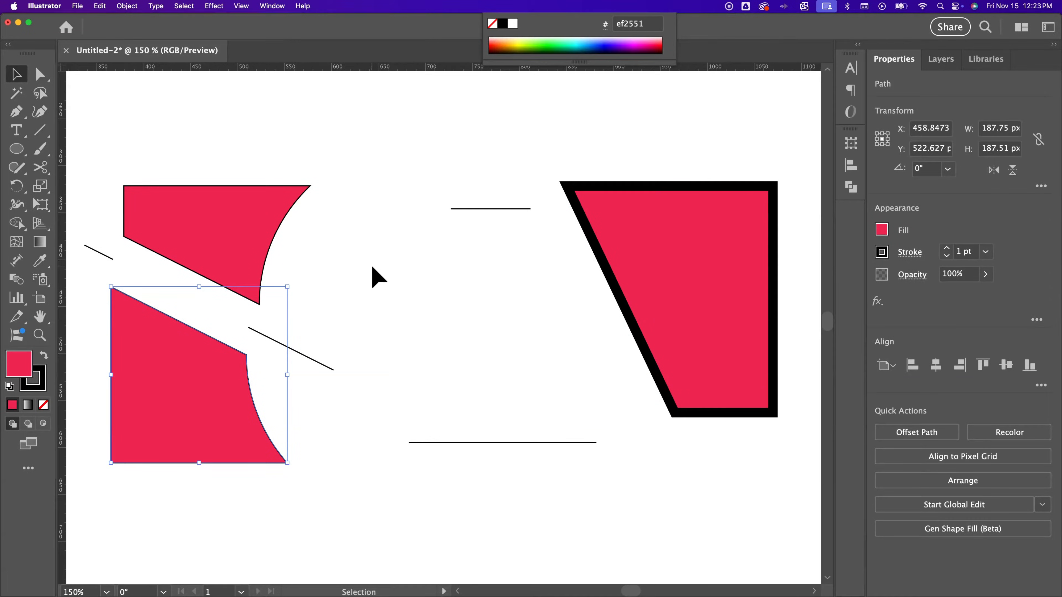
Draw an ellipse about 228 px wide and 146 px high overlapping the right part of the upper piece
click(18, 153)
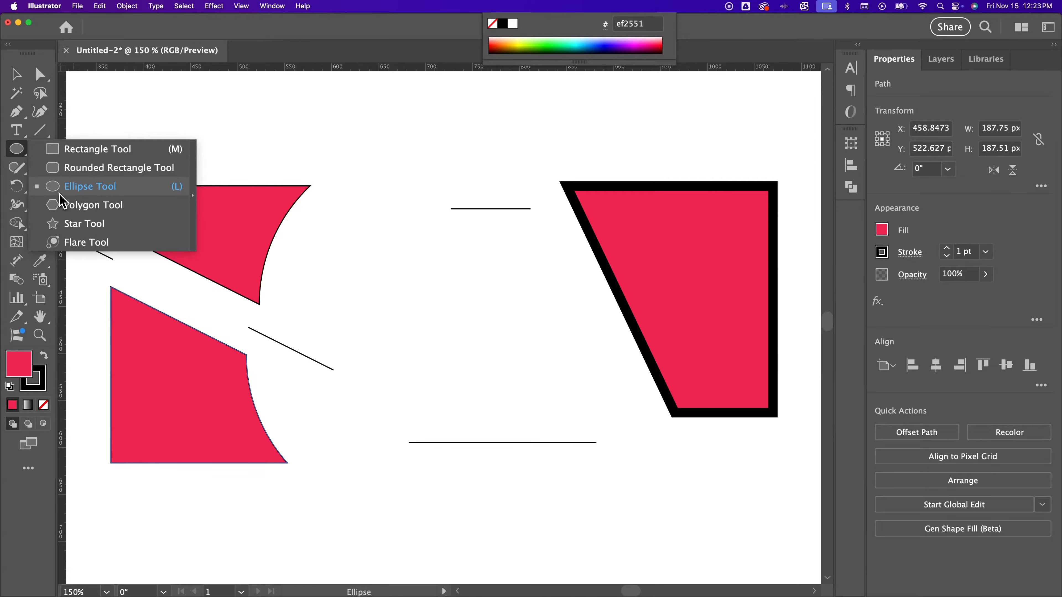
click(75, 188)
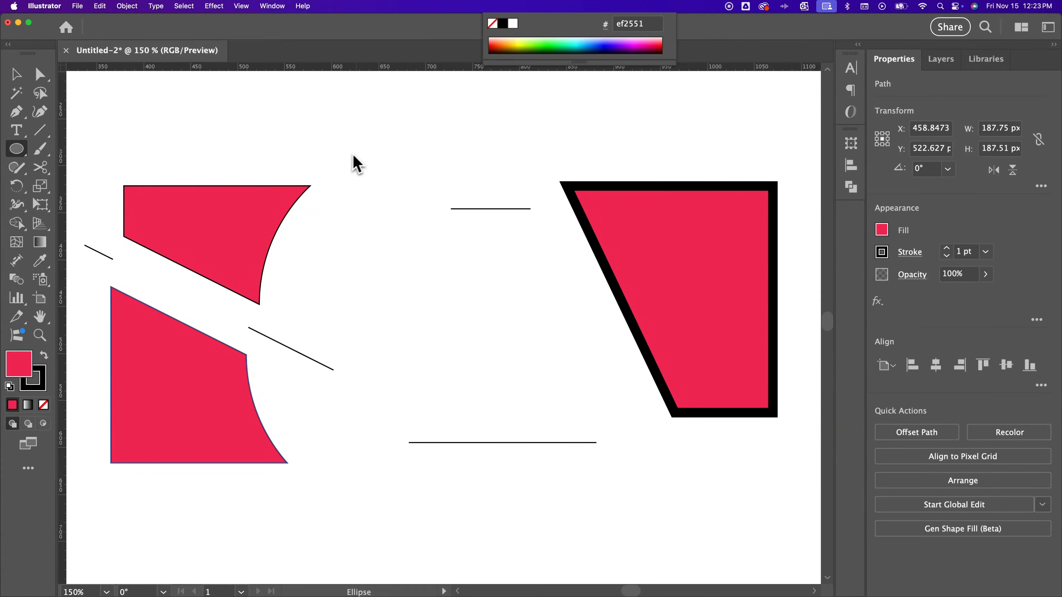
mouse_move(385, 125)
mouse_down()
mouse_move(395, 130)
mouse_move(265, 251)
mouse_move(195, 284)
mouse_move(188, 264)
mouse_up()
click(16, 74)
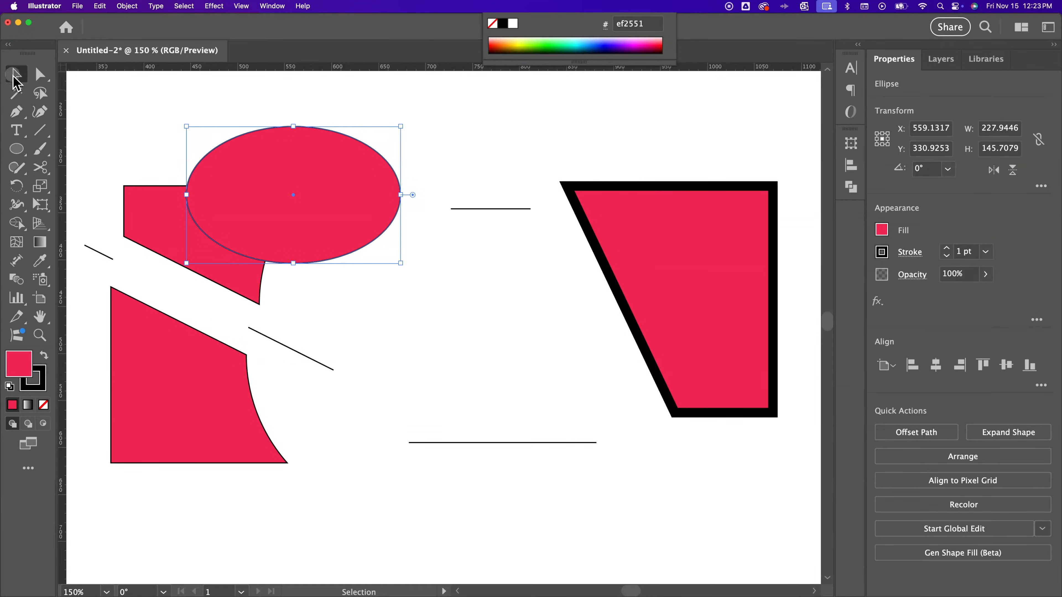
click(143, 142)
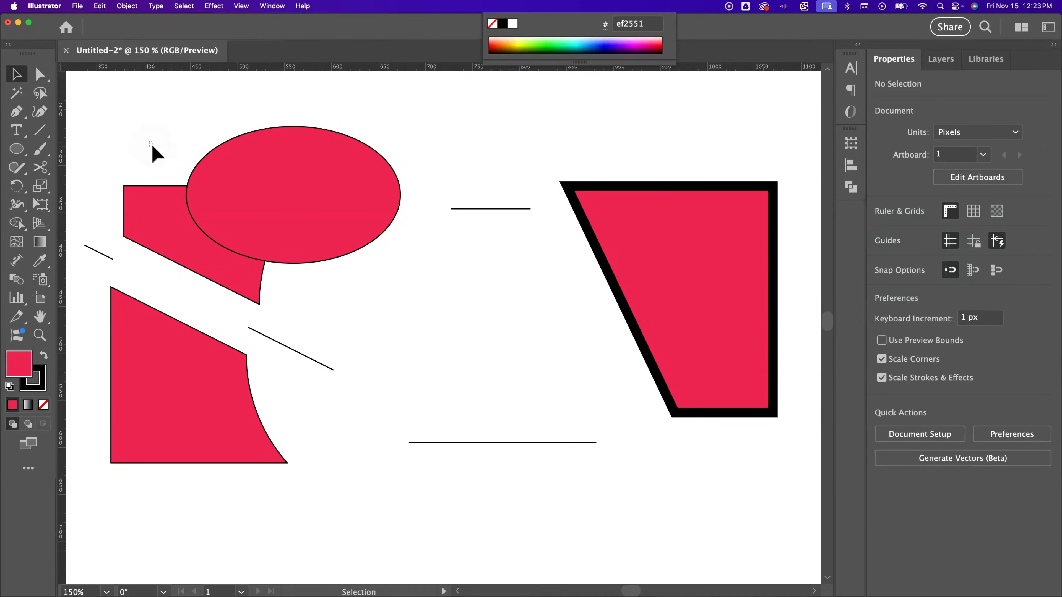
Select the ellipse together with the upper piece and display the full set of Pathfinder options
drag(150, 142, 238, 225)
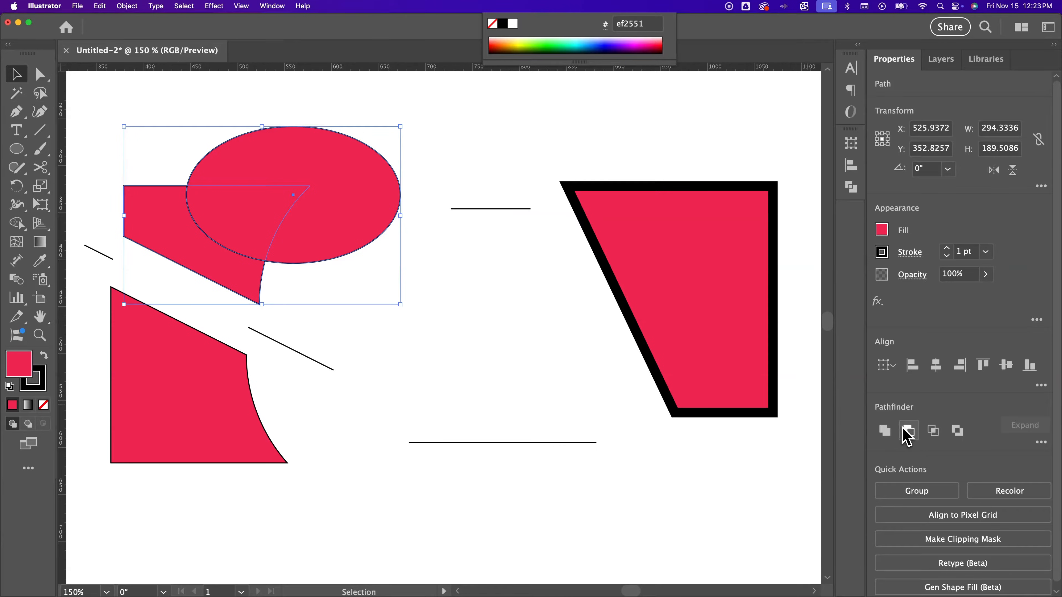
click(281, 7)
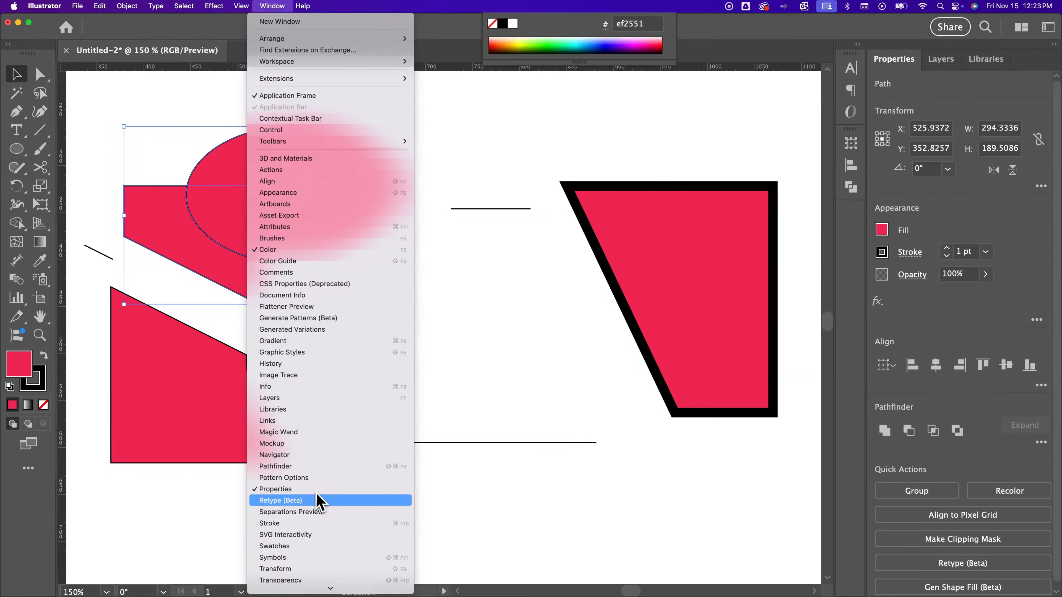
click(292, 466)
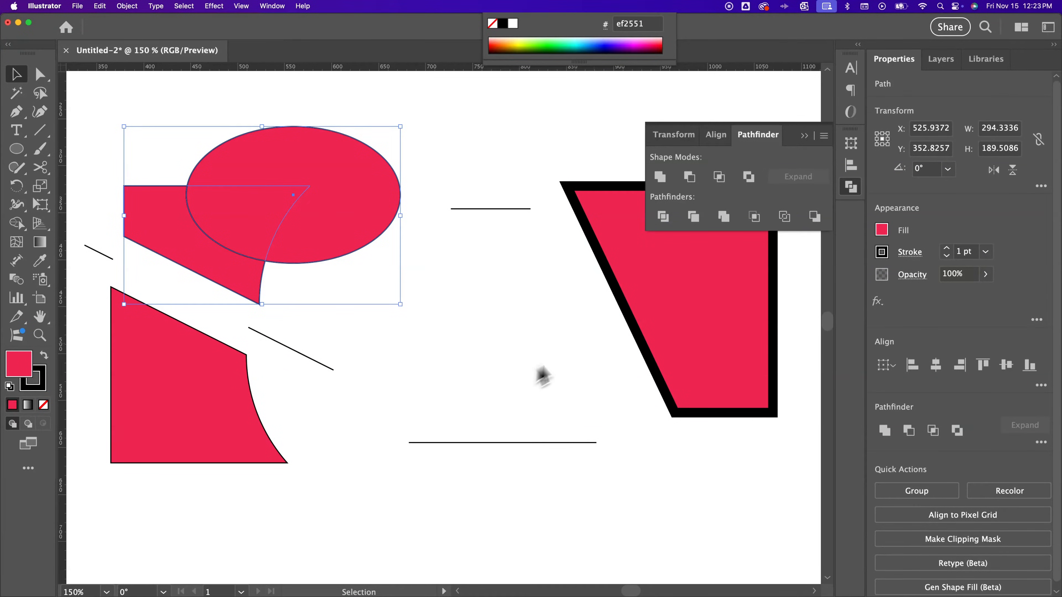
click(824, 136)
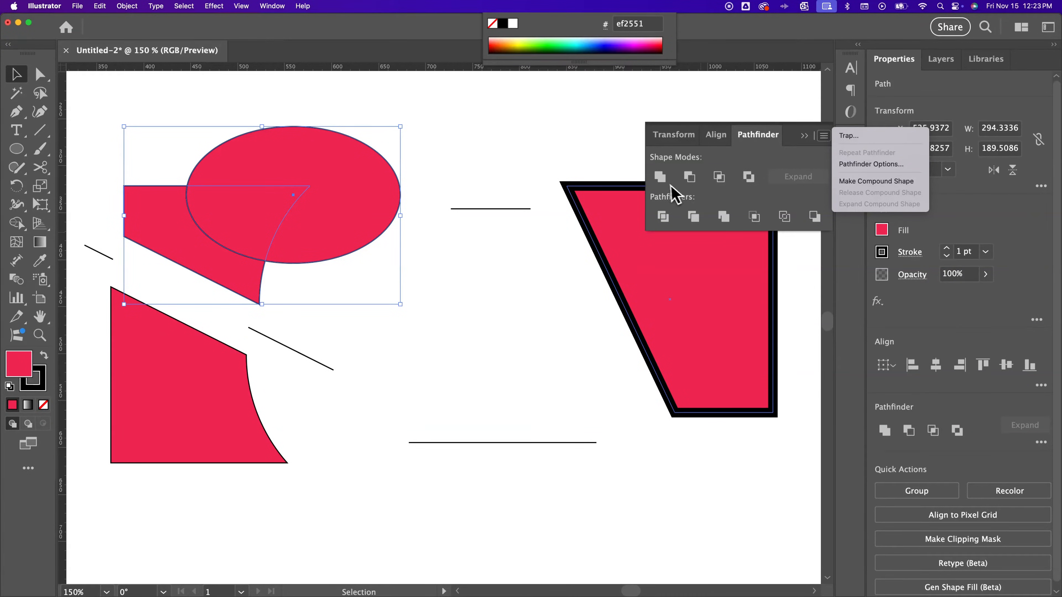
click(806, 153)
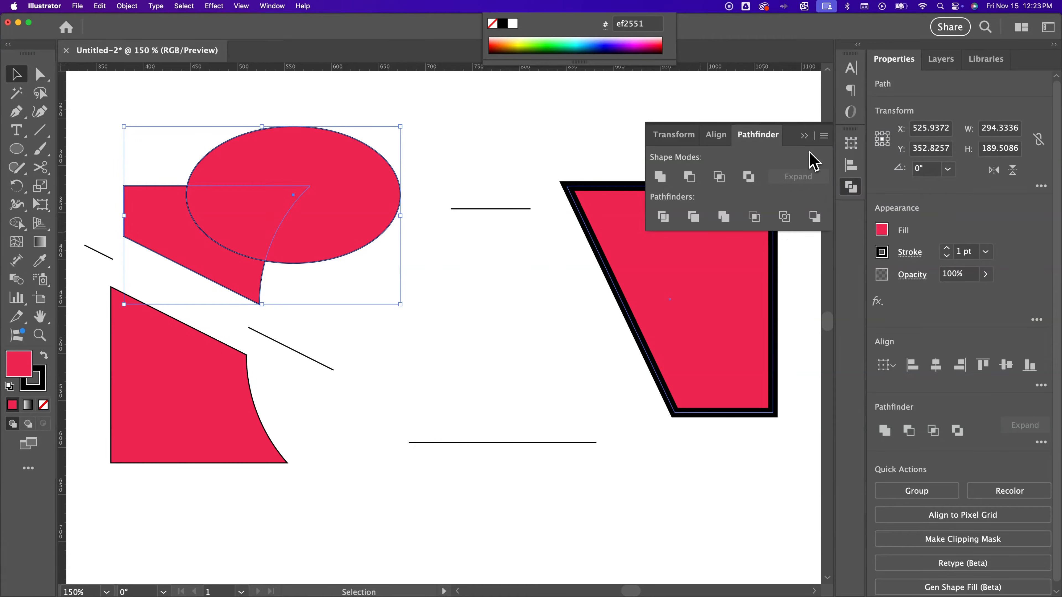
Try Unite and Minus Front on the ellipse and upper piece, undoing each operation
click(660, 184)
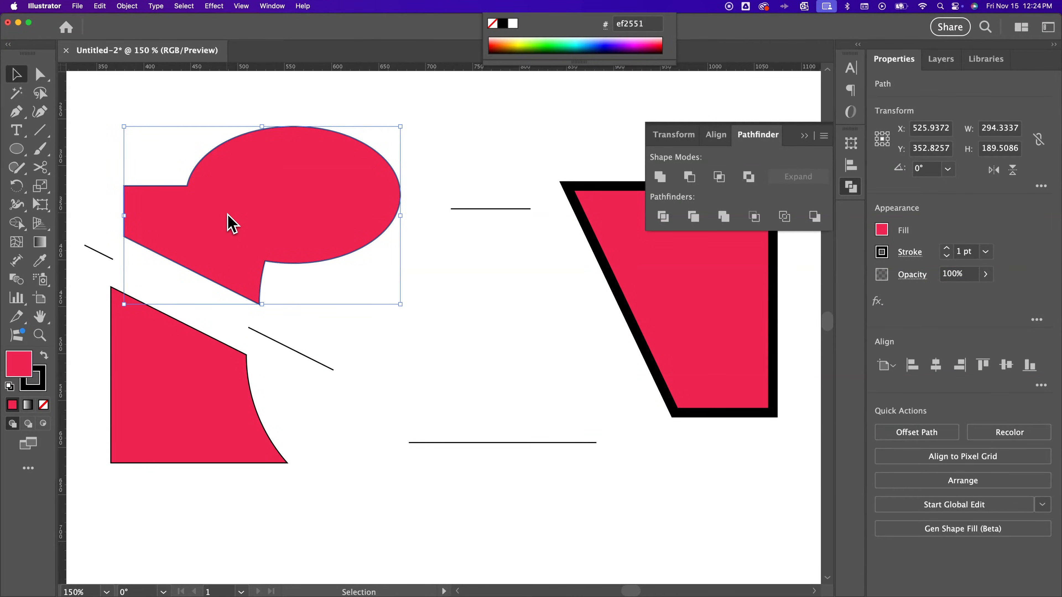
key(super+z)
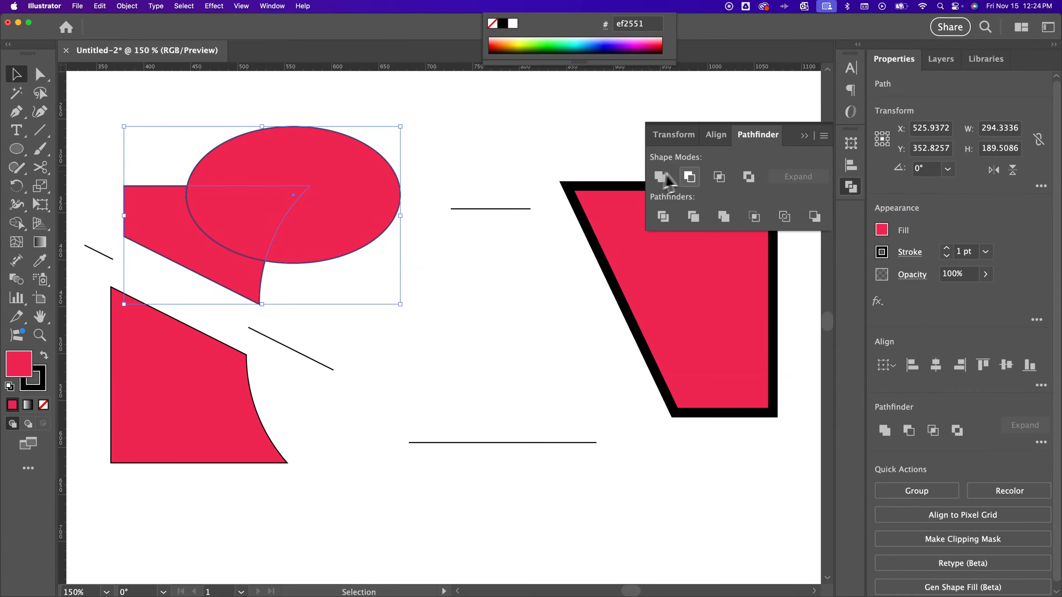
click(689, 177)
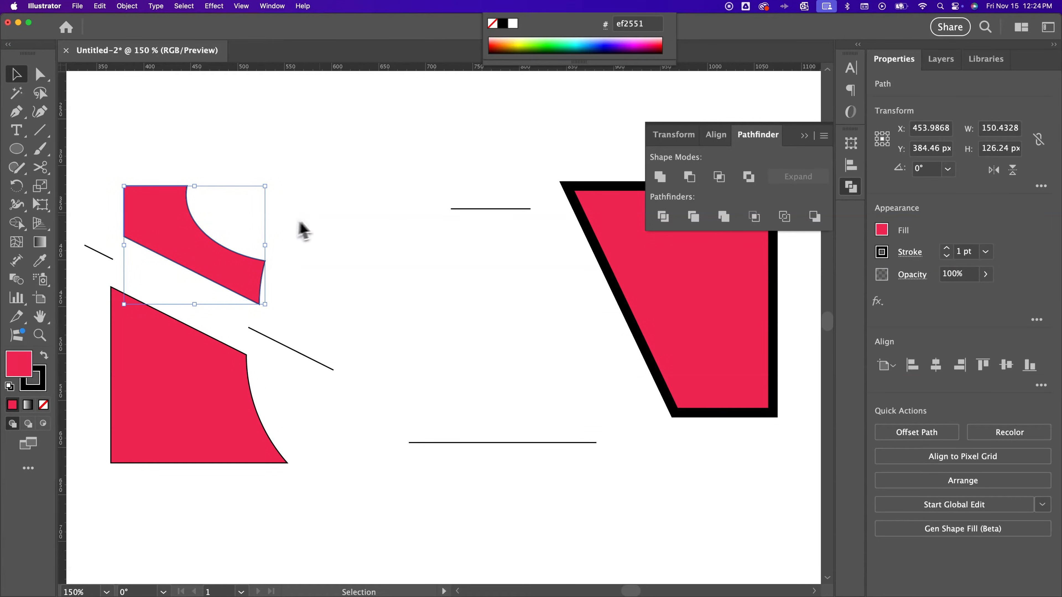
key(a)
key(super+z)
key(v)
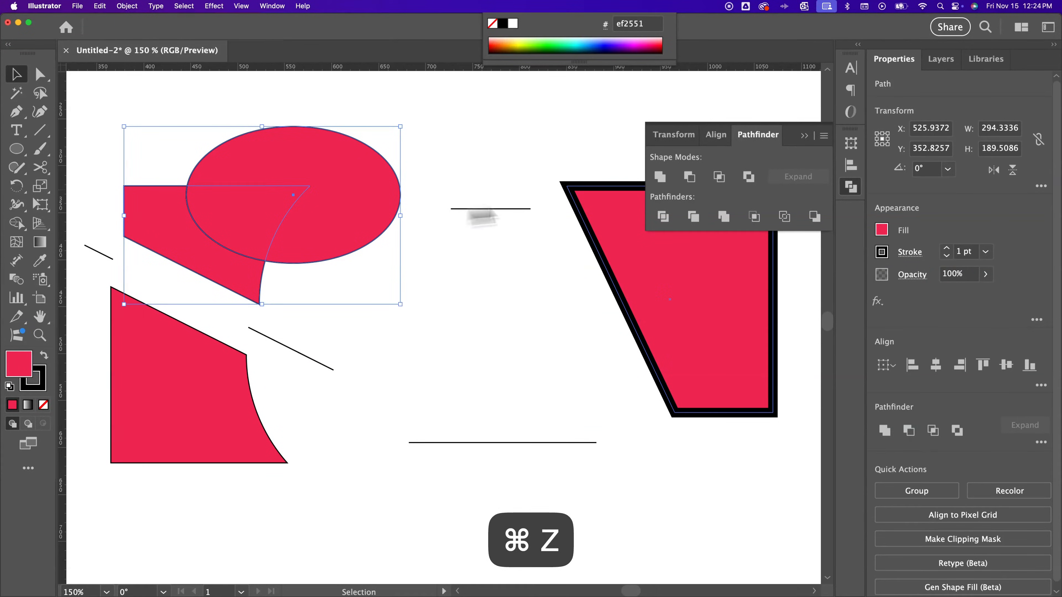
Try Intersect on the ellipse and upper piece, and undo it
click(719, 177)
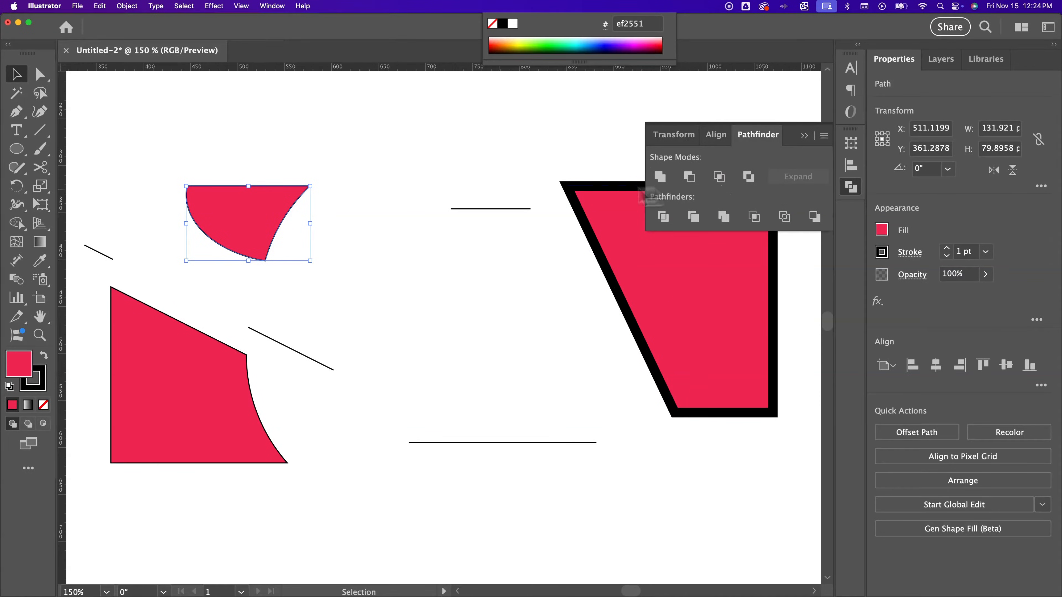
key(super+z)
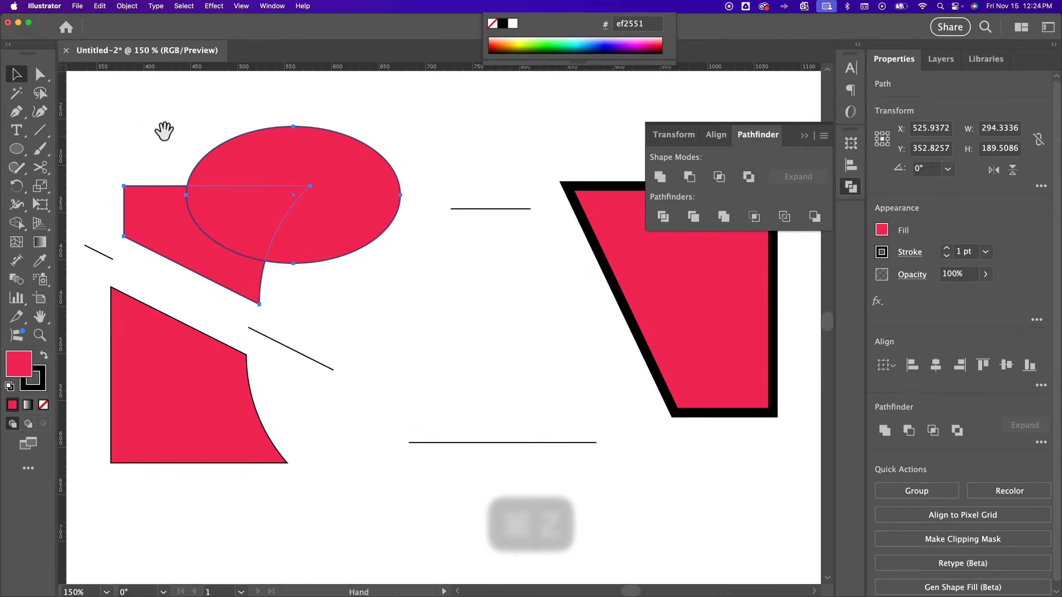
Set the fill colour to green 22995b with the ellipse and upper piece still selected
drag(165, 131, 498, 218)
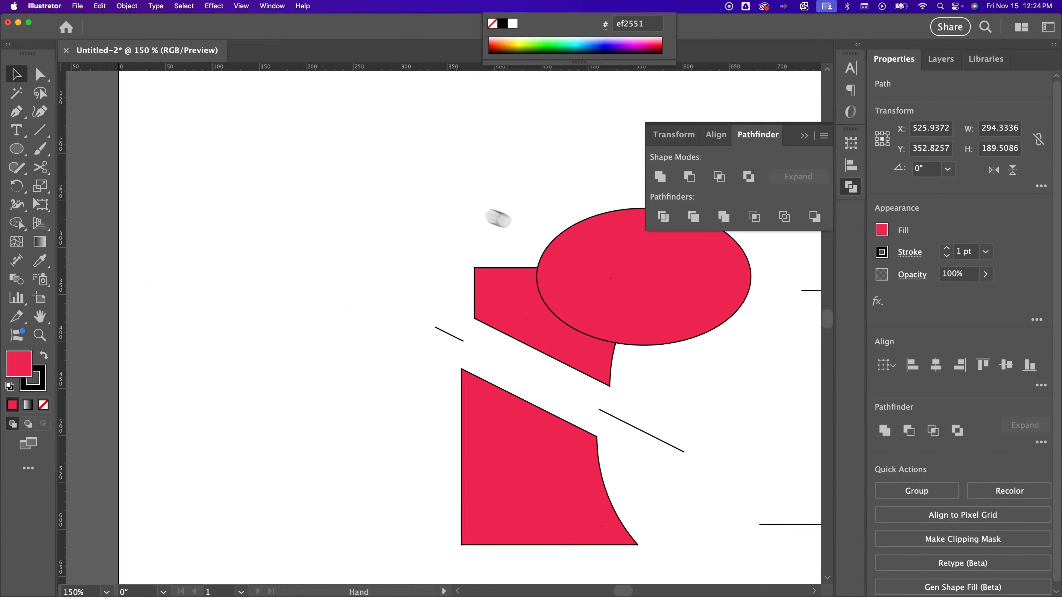
click(17, 148)
double_click(19, 364)
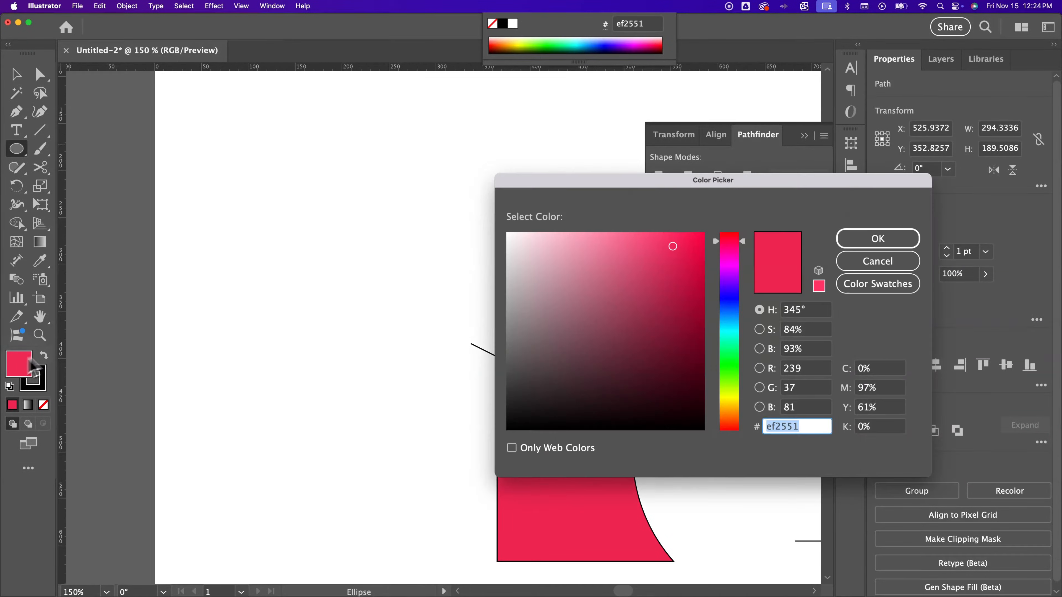
click(736, 363)
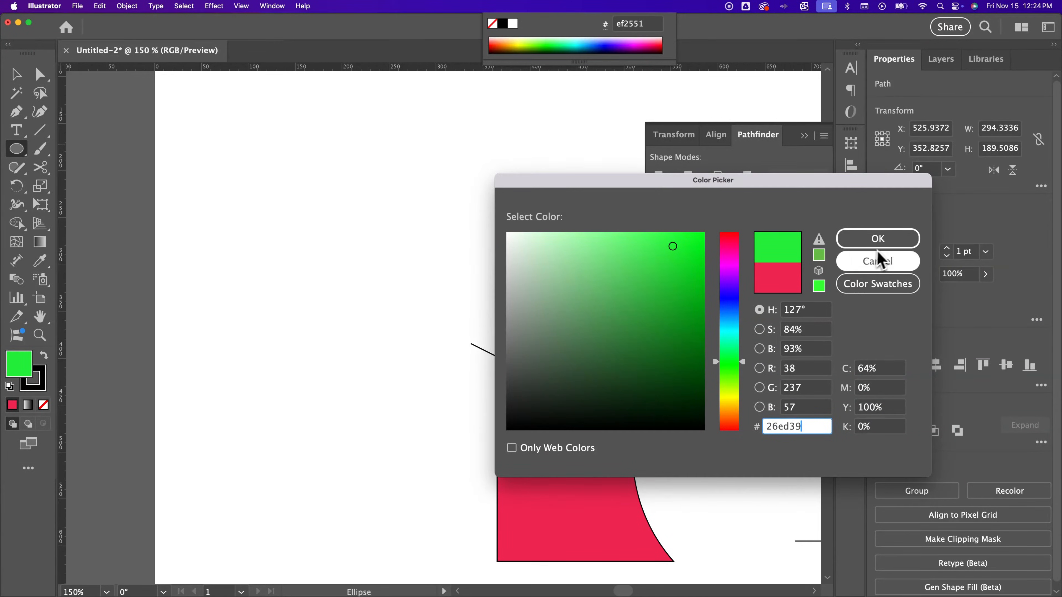
click(729, 350)
click(661, 310)
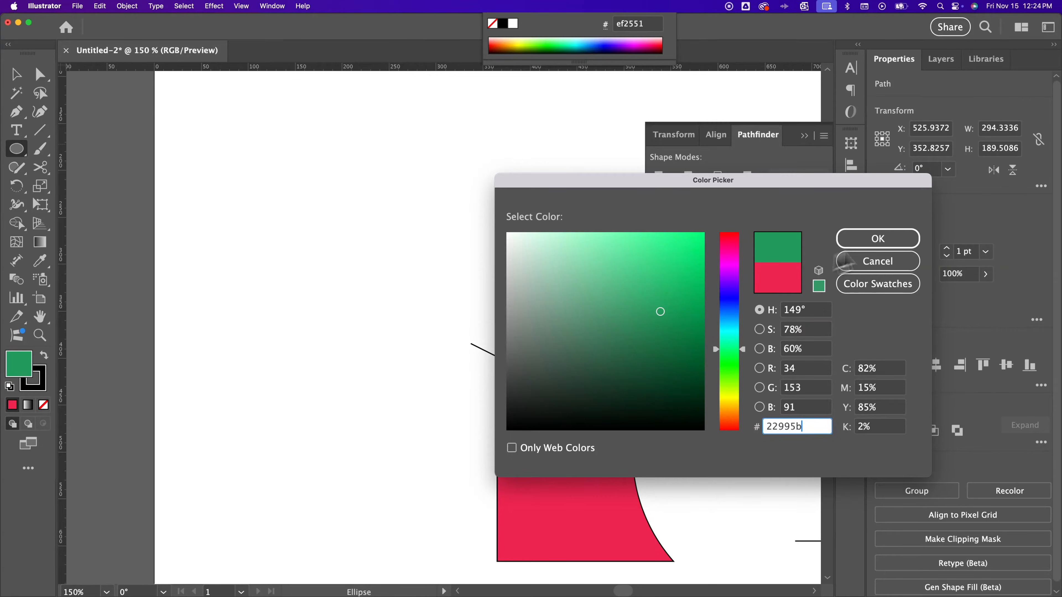
click(861, 239)
Draw two overlapping circles about 181 px and 225 px wide in the empty area, and shift the larger one slightly right
drag(195, 150, 320, 321)
drag(490, 132, 352, 343)
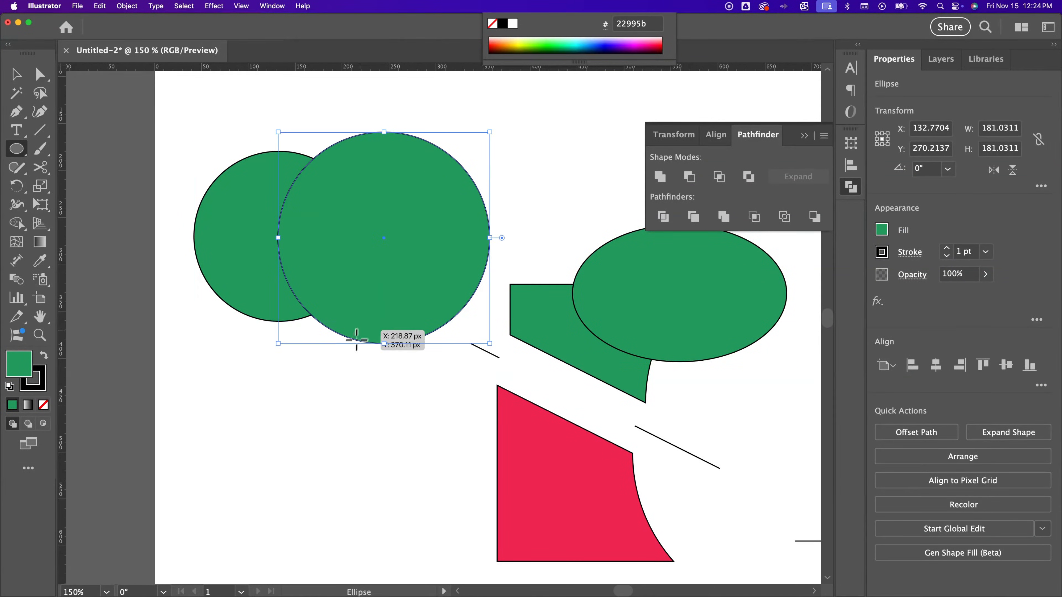
key(v)
drag(385, 240, 395, 241)
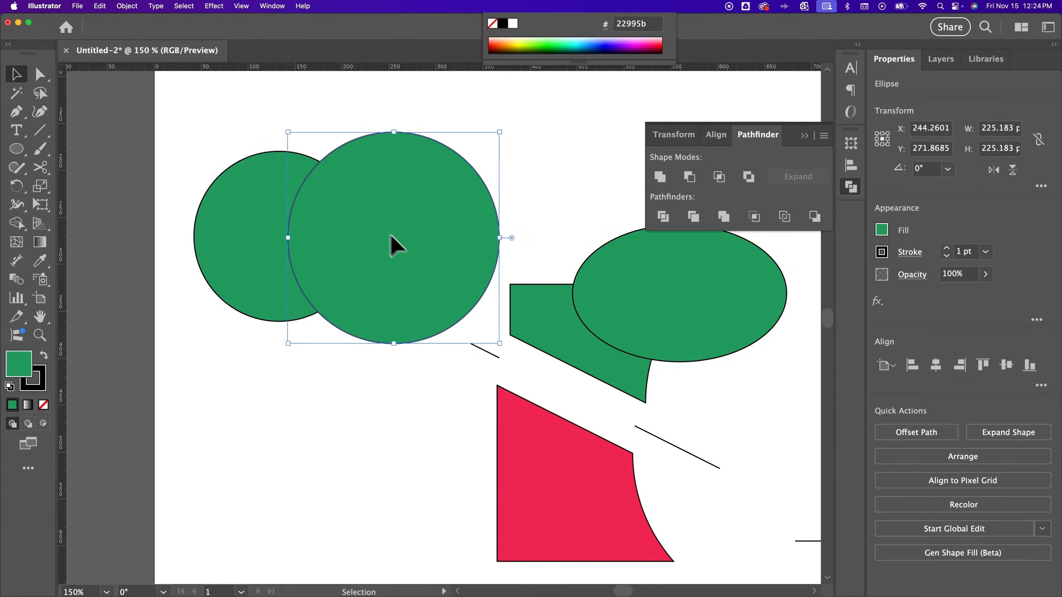
Intersect the two green circles with Pathfinder to leave only their leaf-shaped overlap
drag(237, 130, 365, 264)
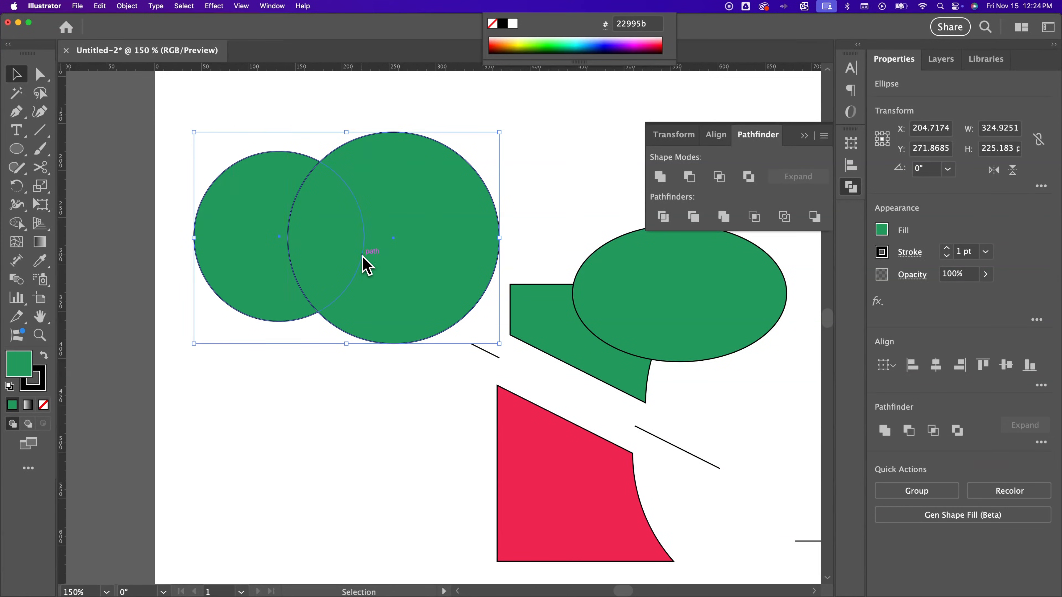
click(722, 184)
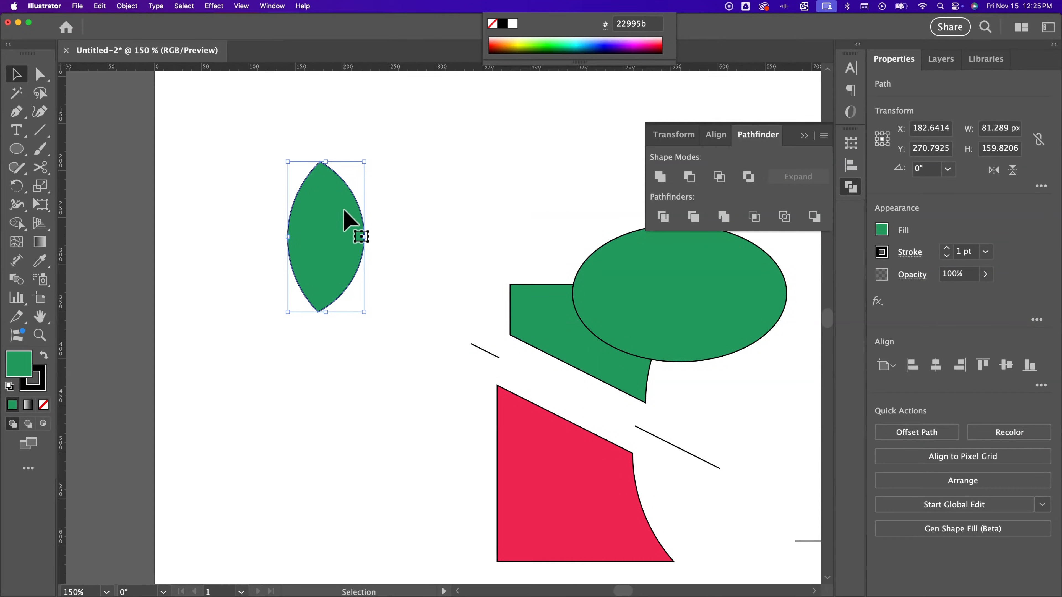
click(406, 212)
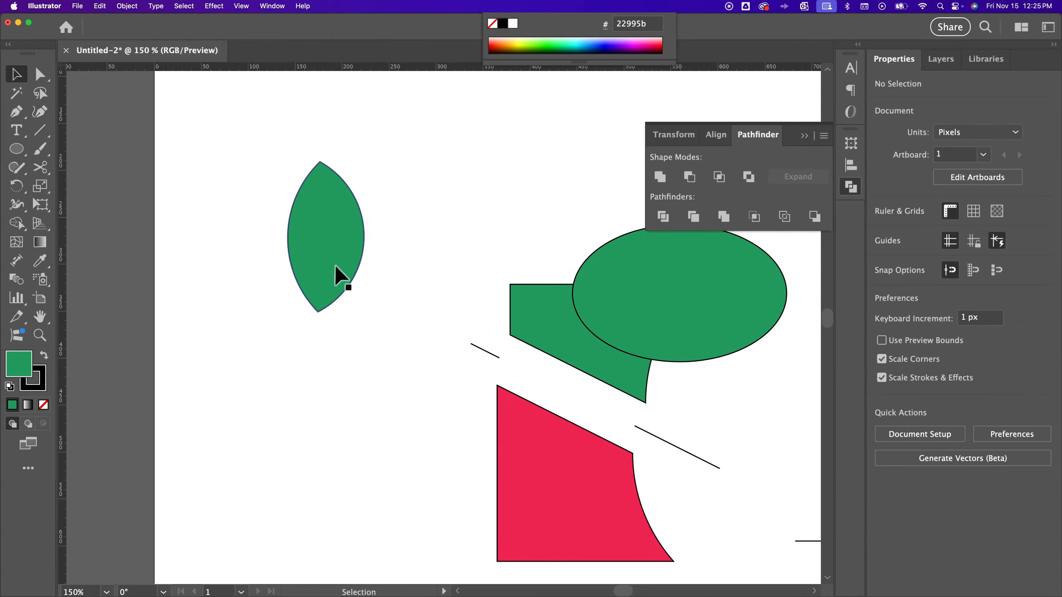
Rotate the leaf shape about 37° counterclockwise and move it left, close to the artboard's left edge
mouse_move(339, 277)
mouse_down()
mouse_move(331, 285)
mouse_move(354, 287)
mouse_up()
drag(349, 244, 362, 240)
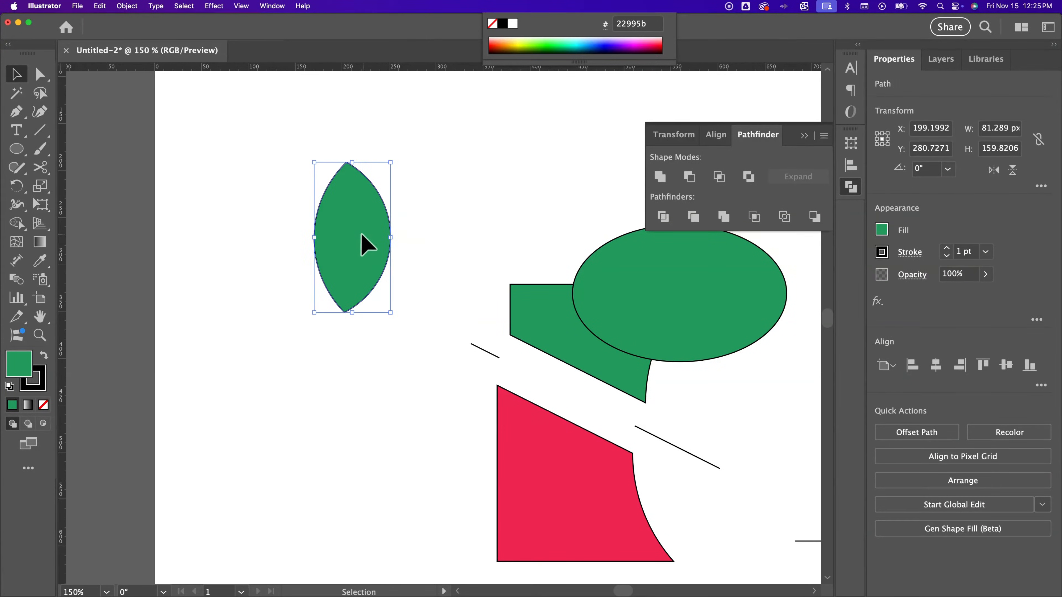
drag(355, 161, 315, 190)
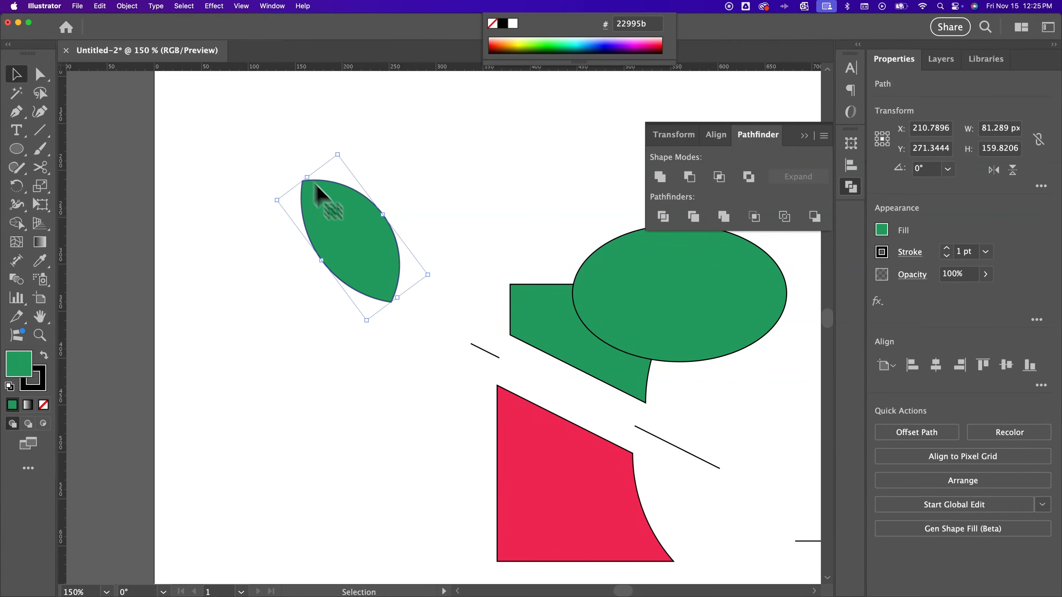
drag(382, 268, 280, 268)
click(400, 288)
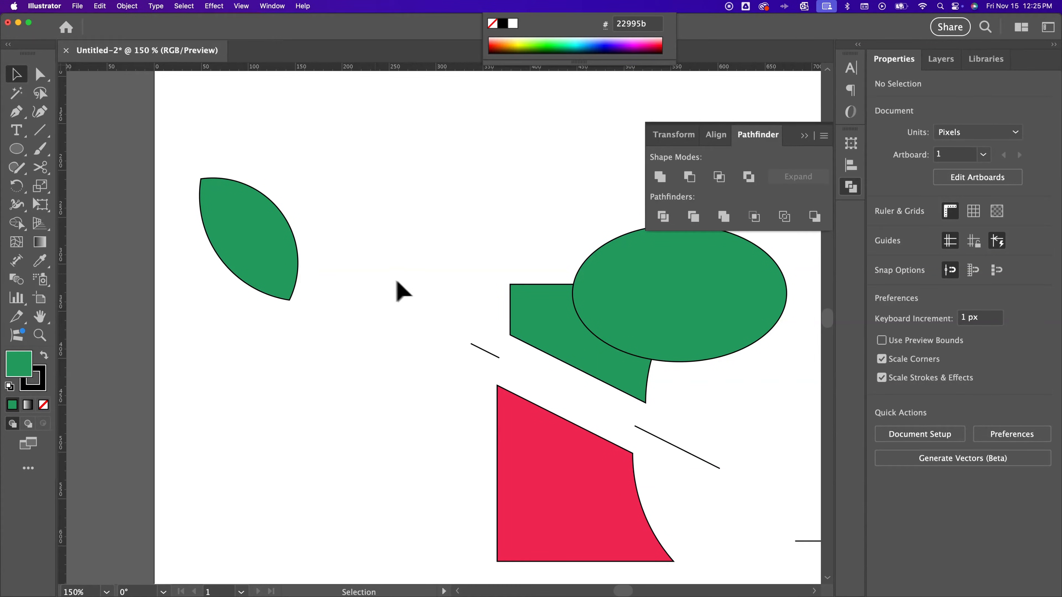
click(15, 111)
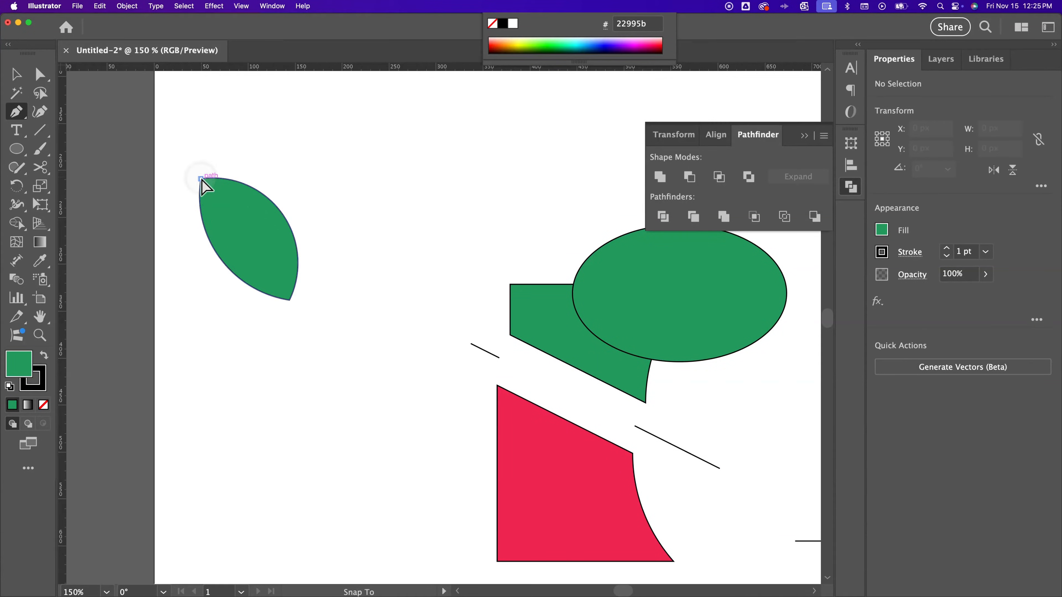
drag(201, 179, 259, 138)
key(super+z)
key(super+z)
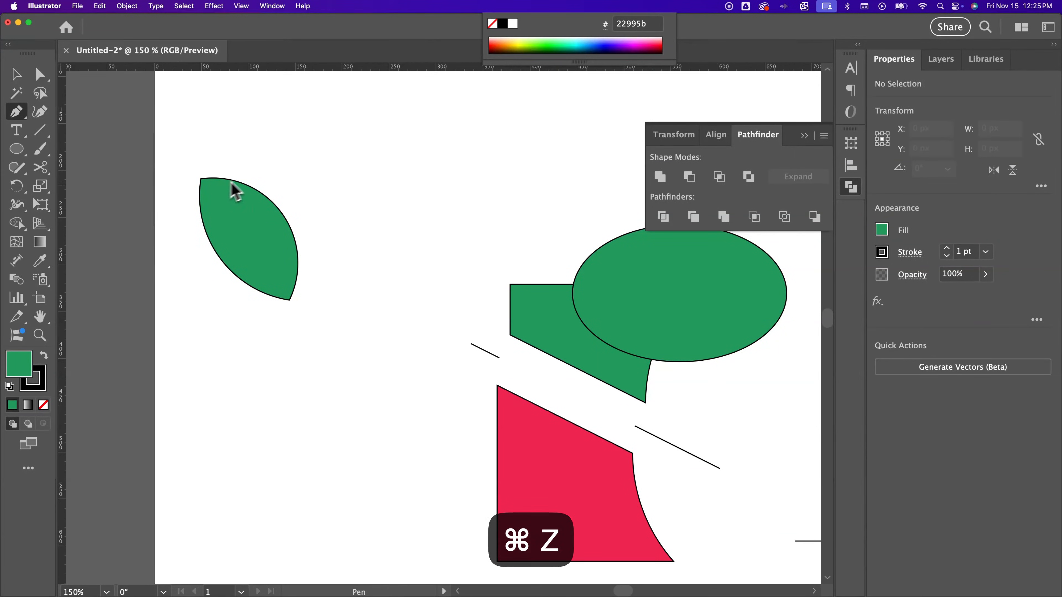
Convert the leaf's upper-left tip from a sharp corner to a smooth anchor with short curve handles using the Anchor Point tool
key(v)
click(235, 218)
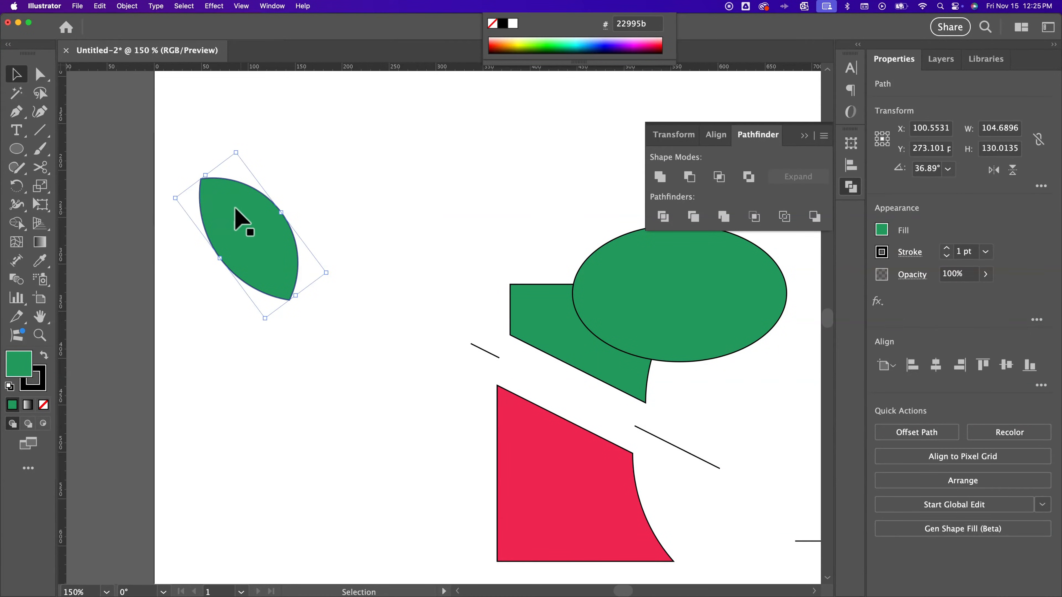
click(17, 111)
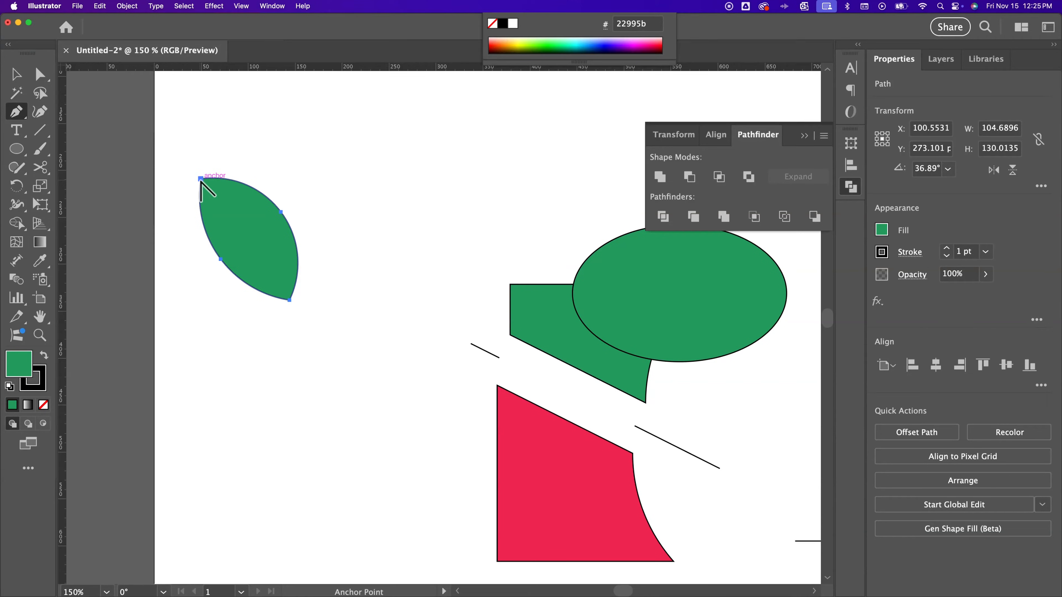
mouse_move(201, 180)
mouse_down()
mouse_move(237, 161)
mouse_move(179, 197)
mouse_move(269, 131)
mouse_move(195, 184)
mouse_move(197, 194)
mouse_up()
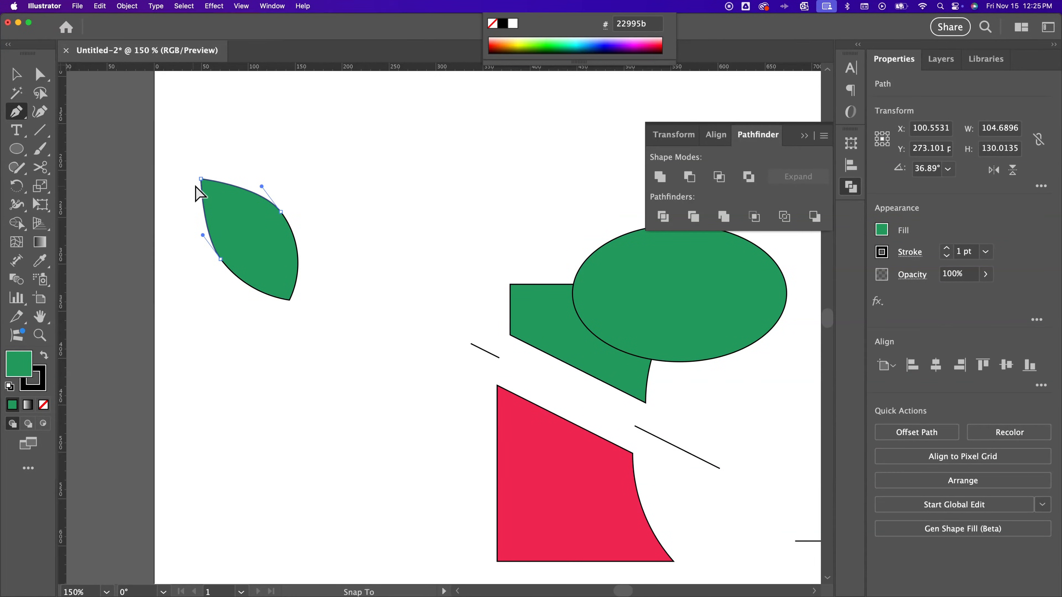
drag(195, 186, 206, 173)
Reset the leaf's upper-left tip anchor and pull out shorter curve handles for a tighter rounding, leaving the leaf deselected
key(z)
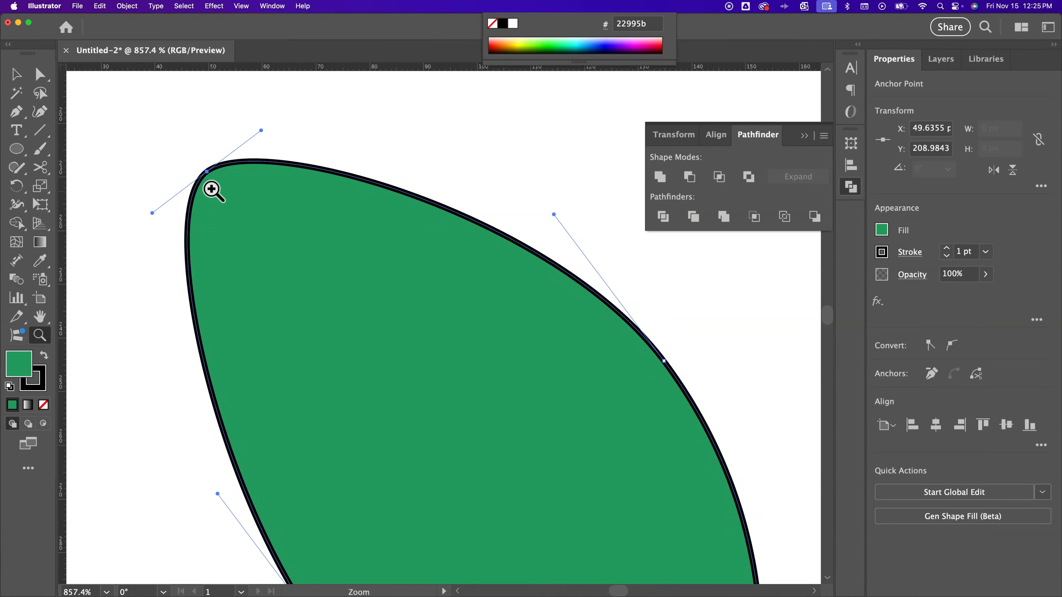
key(p)
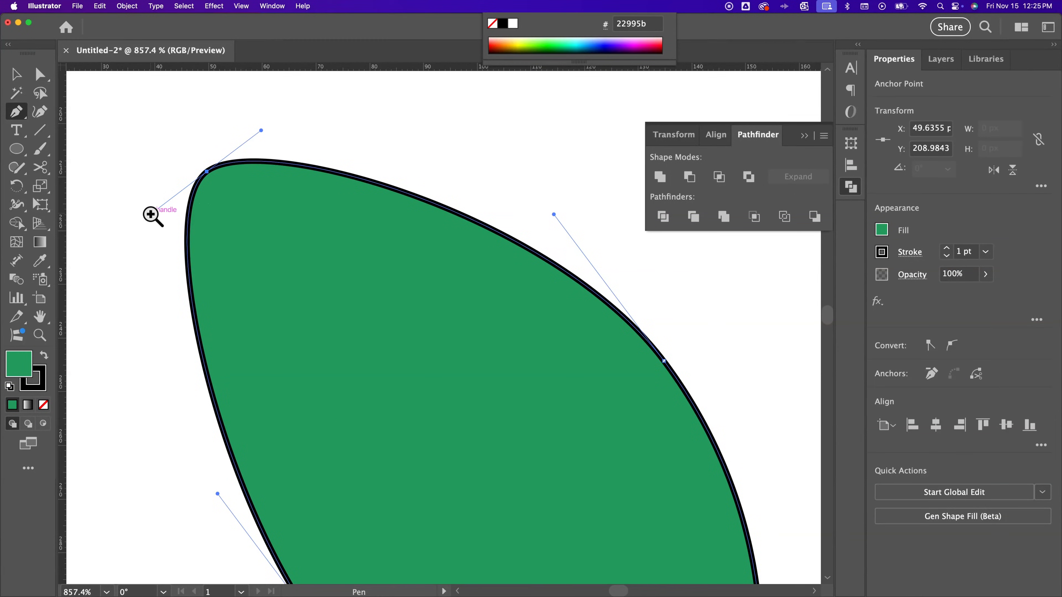
key(alt)
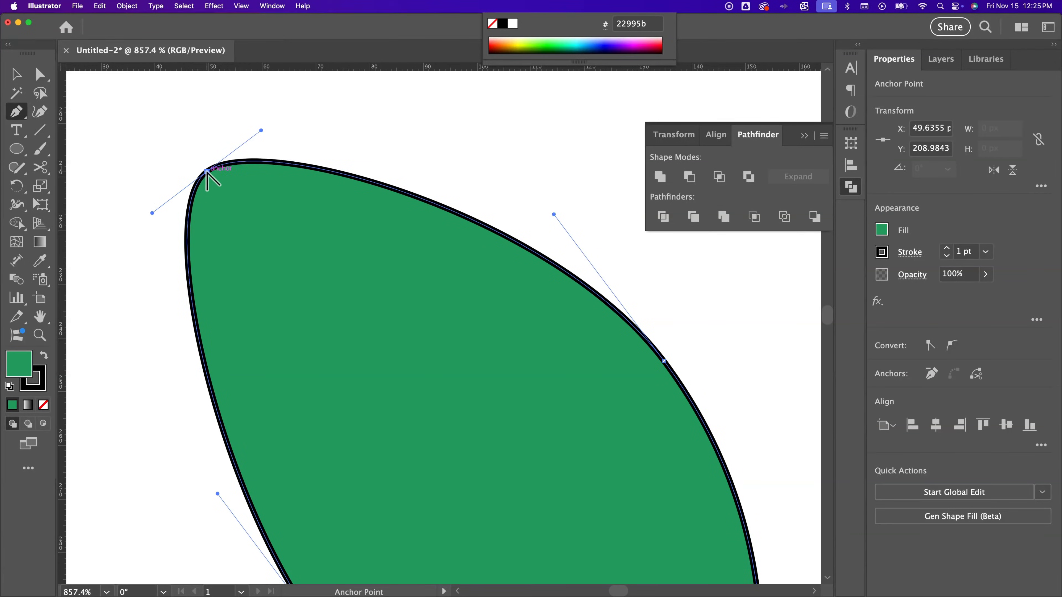
alt+click(206, 172)
drag(206, 171, 184, 195)
key(v)
click(339, 161)
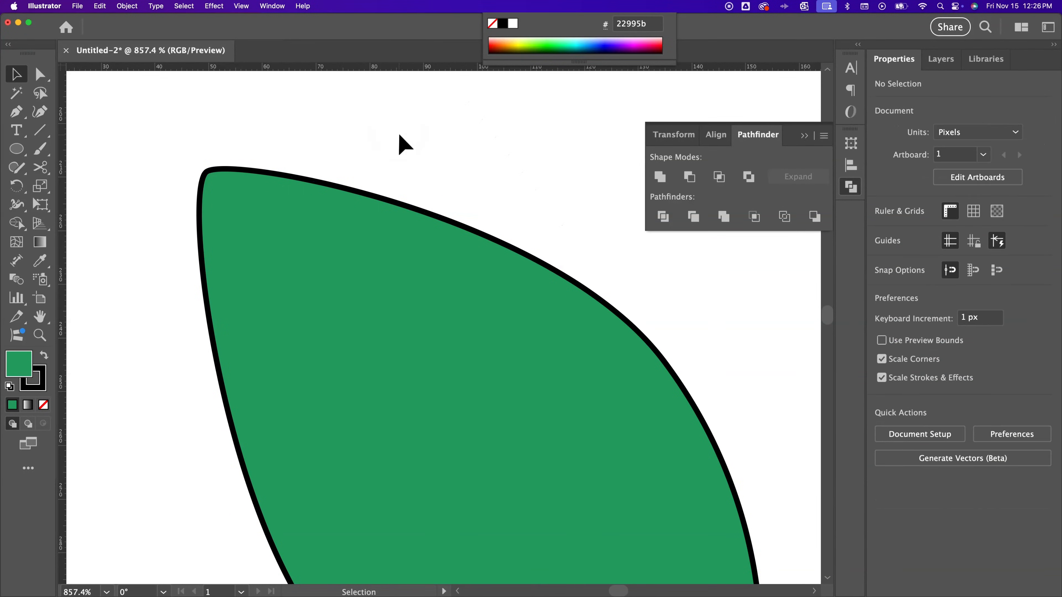
Examine the whole leaf with its rounded tip beside the other shapes on the artboard
key(super+minus)
key(super+minus)
key(super+minus)
key(super+minus)
key(super+minus)
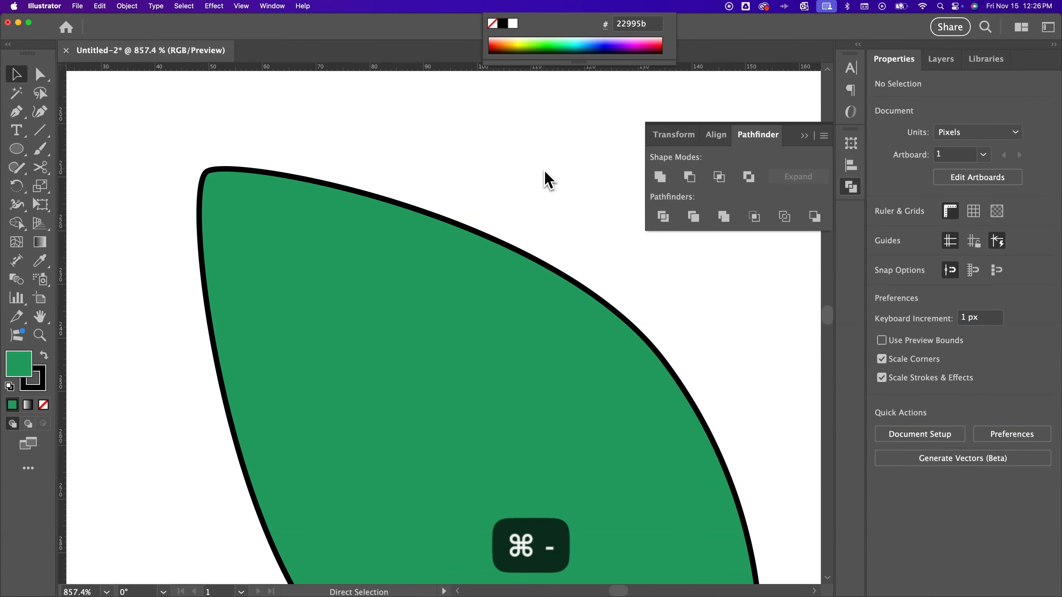
drag(511, 256, 413, 171)
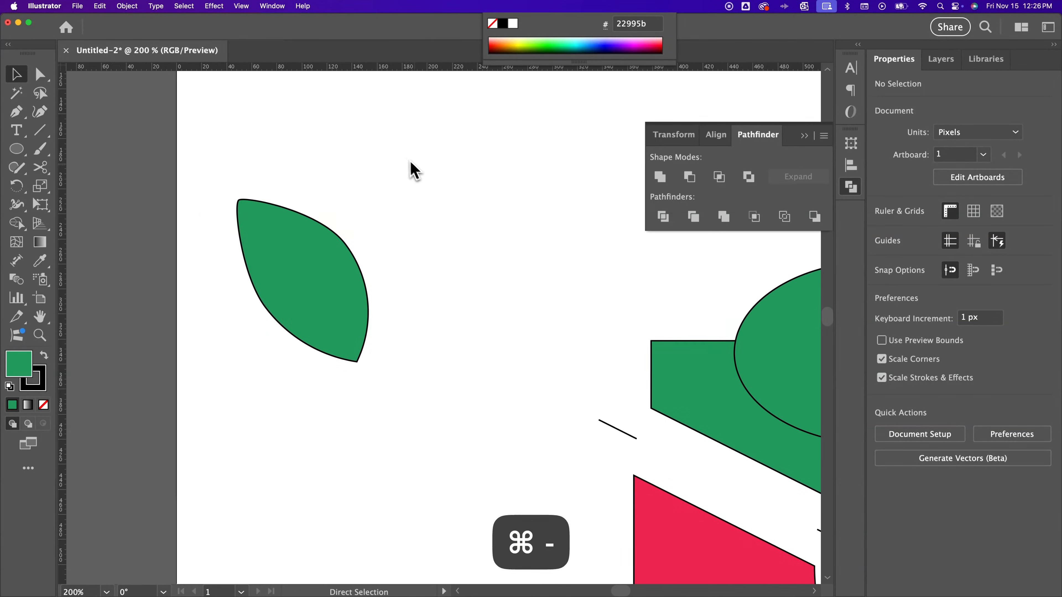
key(super+minus)
drag(462, 197, 353, 184)
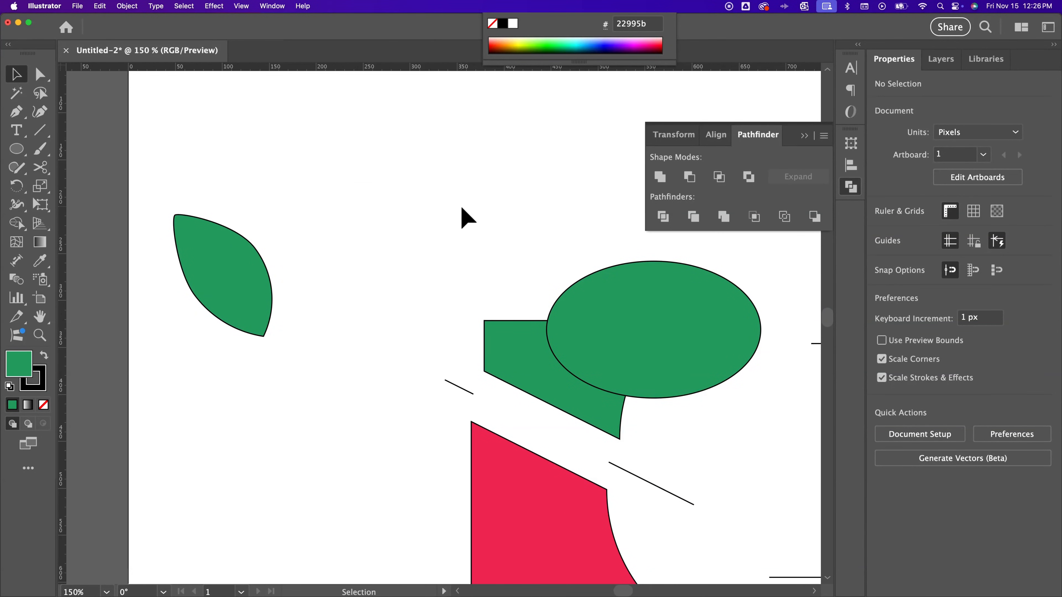